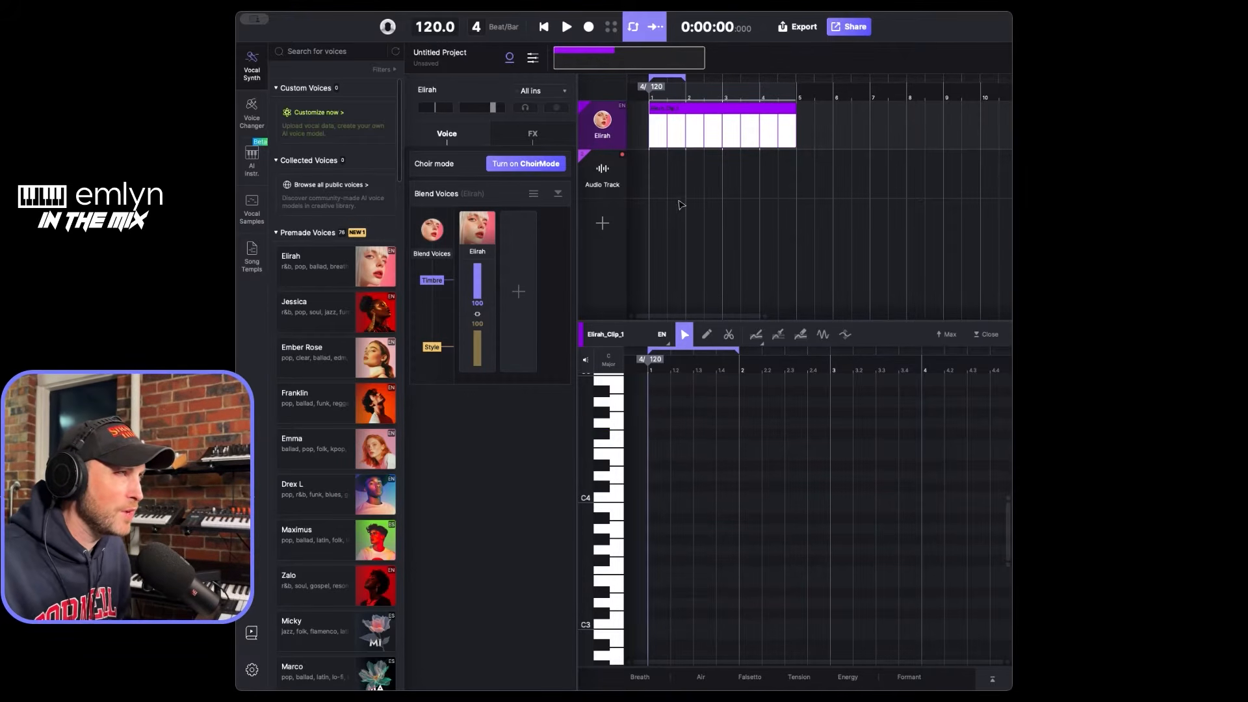
- Delete the existing clip on the Elirah track and create a new empty clip starting at bar 1
{"action": "double_click", "coordinate": [673, 108]}
{"action": "left_click", "coordinate": [678, 119]}
{"action": "left_click", "coordinate": [674, 134]}
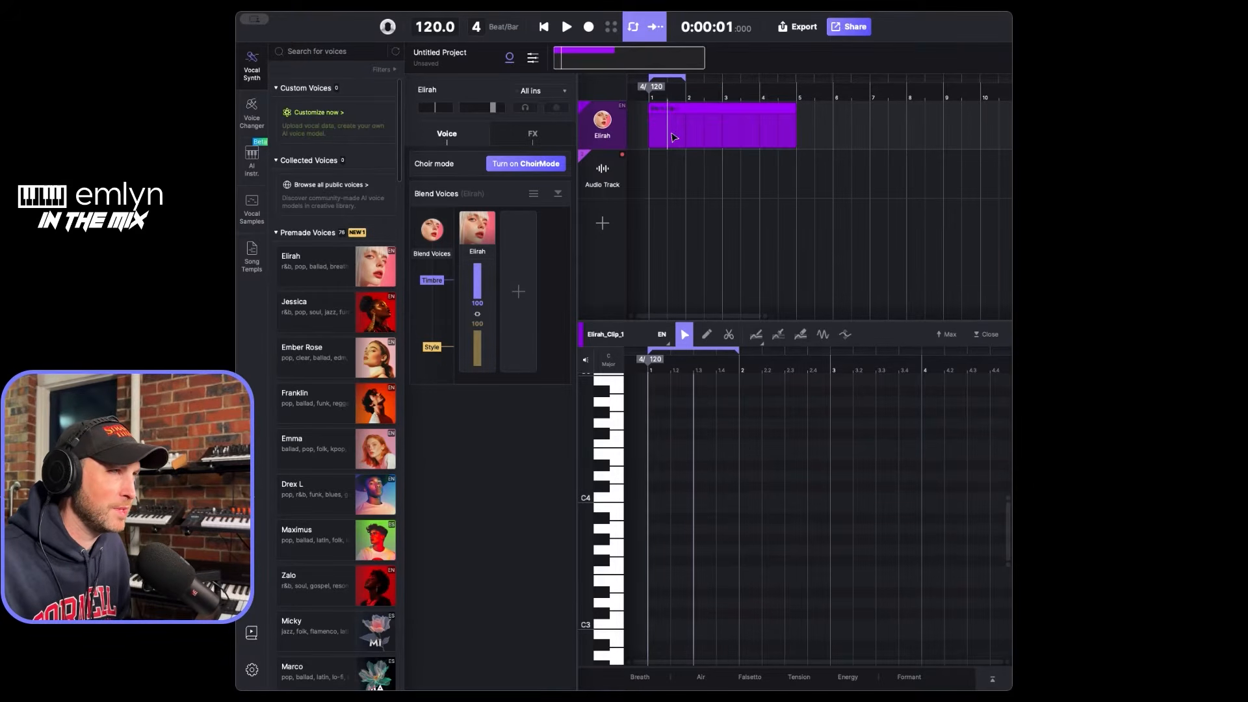
{"action": "left_click", "coordinate": [674, 112]}
{"action": "key", "text": "Delete"}
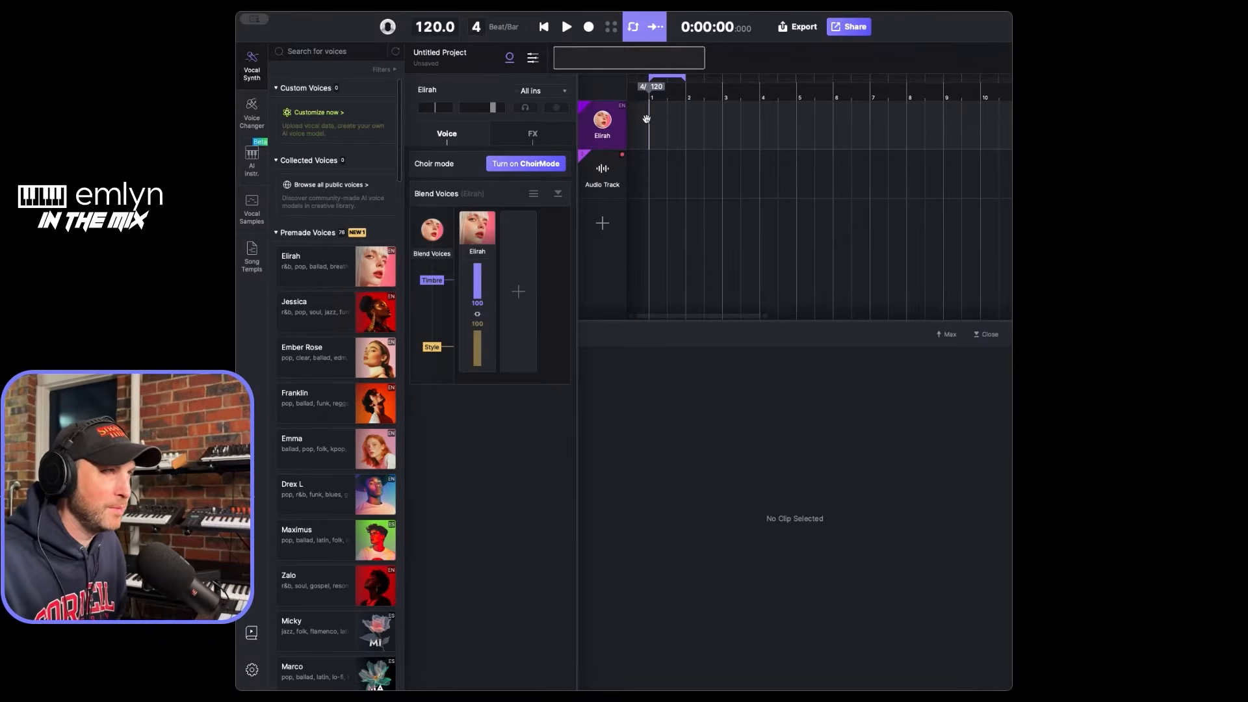
{"action": "double_click", "coordinate": [649, 122]}
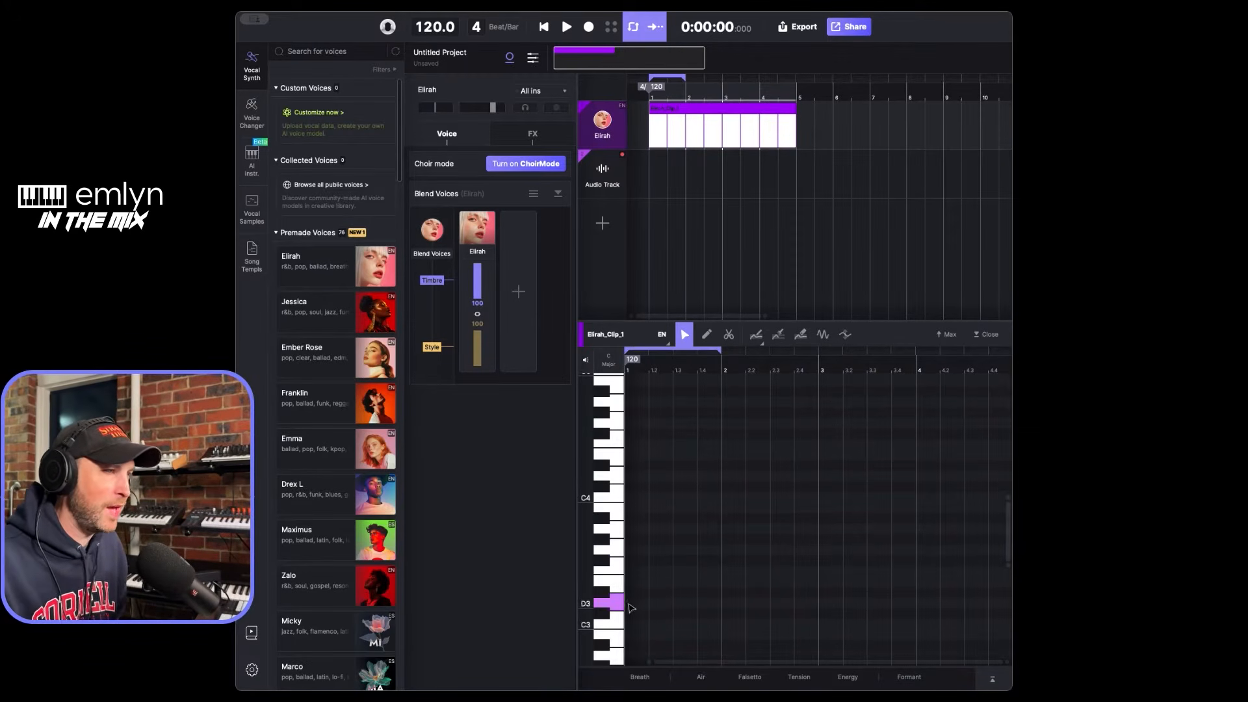
- Add a one-beat B3 note on beat 2 and a one-beat D4 note on beat 4 of bar 1
{"action": "left_click", "coordinate": [621, 529]}
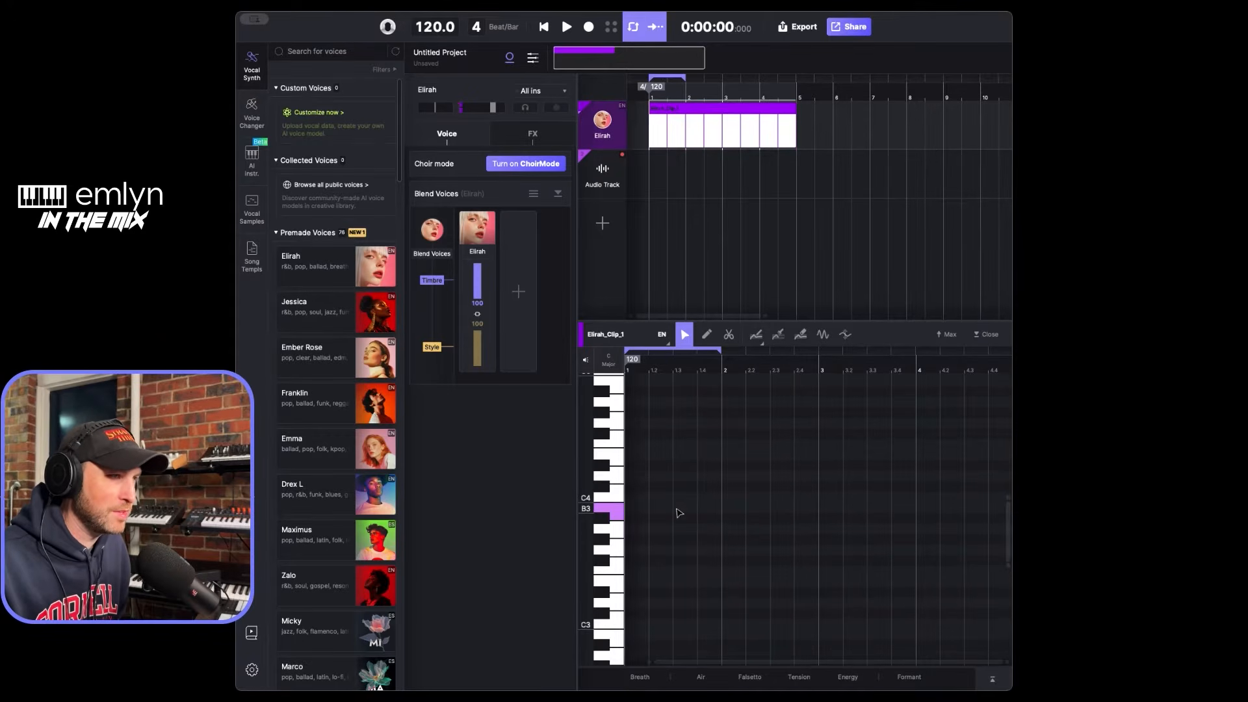
{"action": "double_click", "coordinate": [663, 509]}
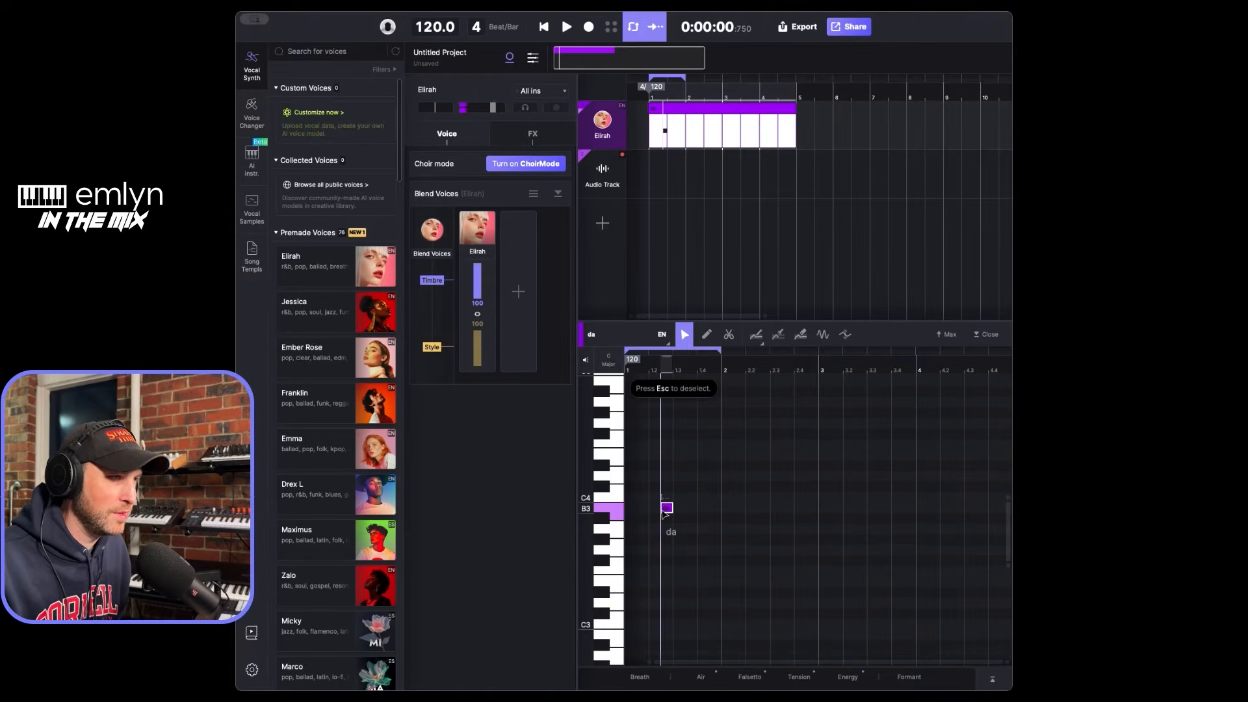
{"action": "left_click_drag", "start_coordinate": [670, 512], "coordinate": [698, 477]}
{"action": "double_click", "coordinate": [714, 476]}
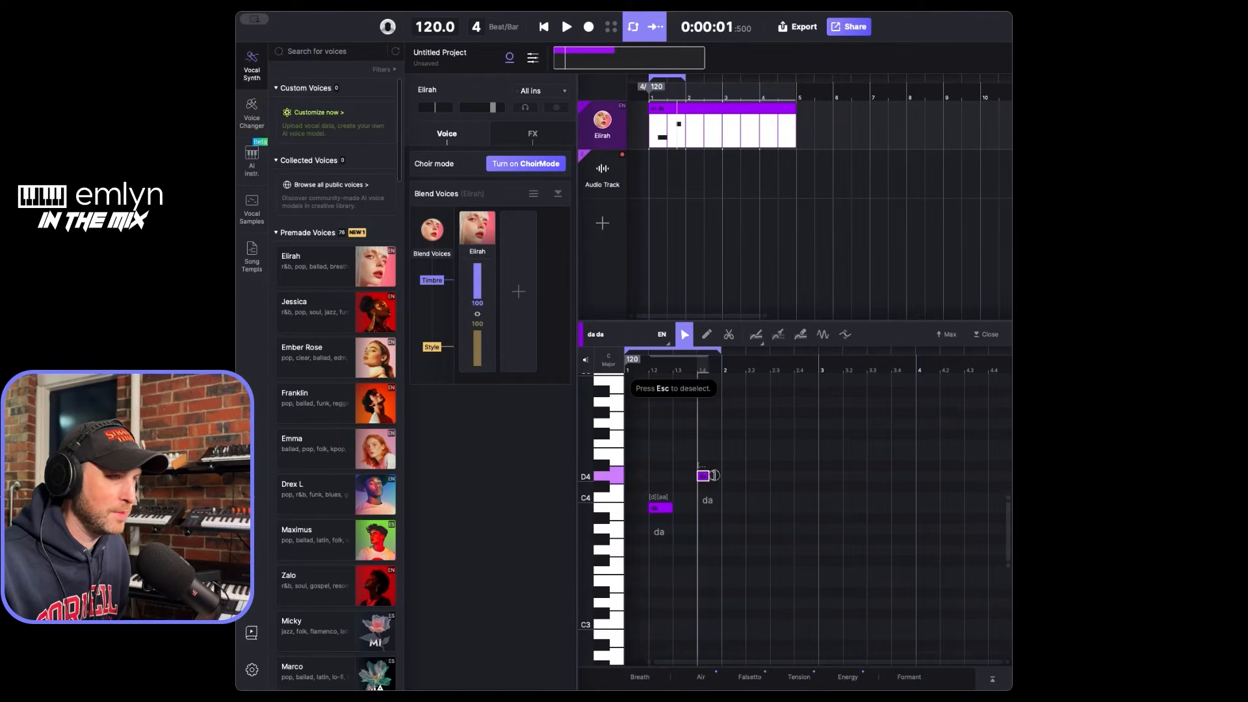
- Add a two-beat C#4 note starting on beat 2 of bar 2
{"action": "double_click", "coordinate": [759, 499]}
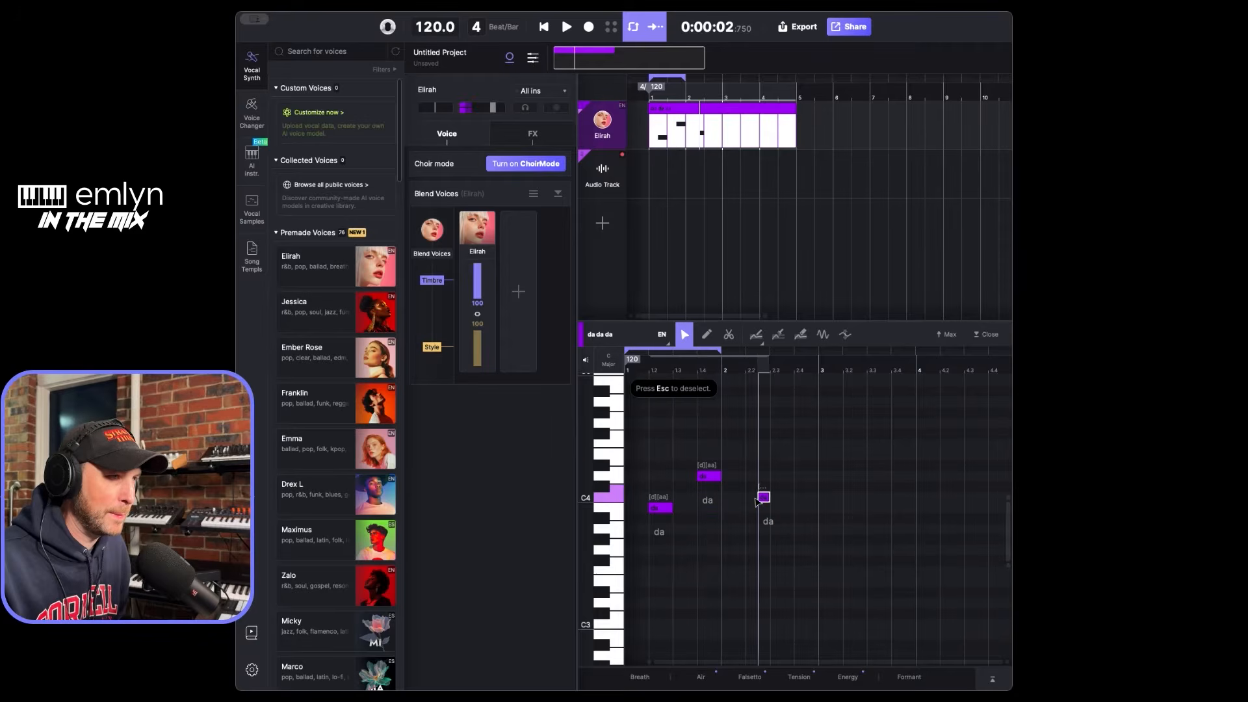
{"action": "left_click_drag", "start_coordinate": [764, 499], "coordinate": [793, 481]}
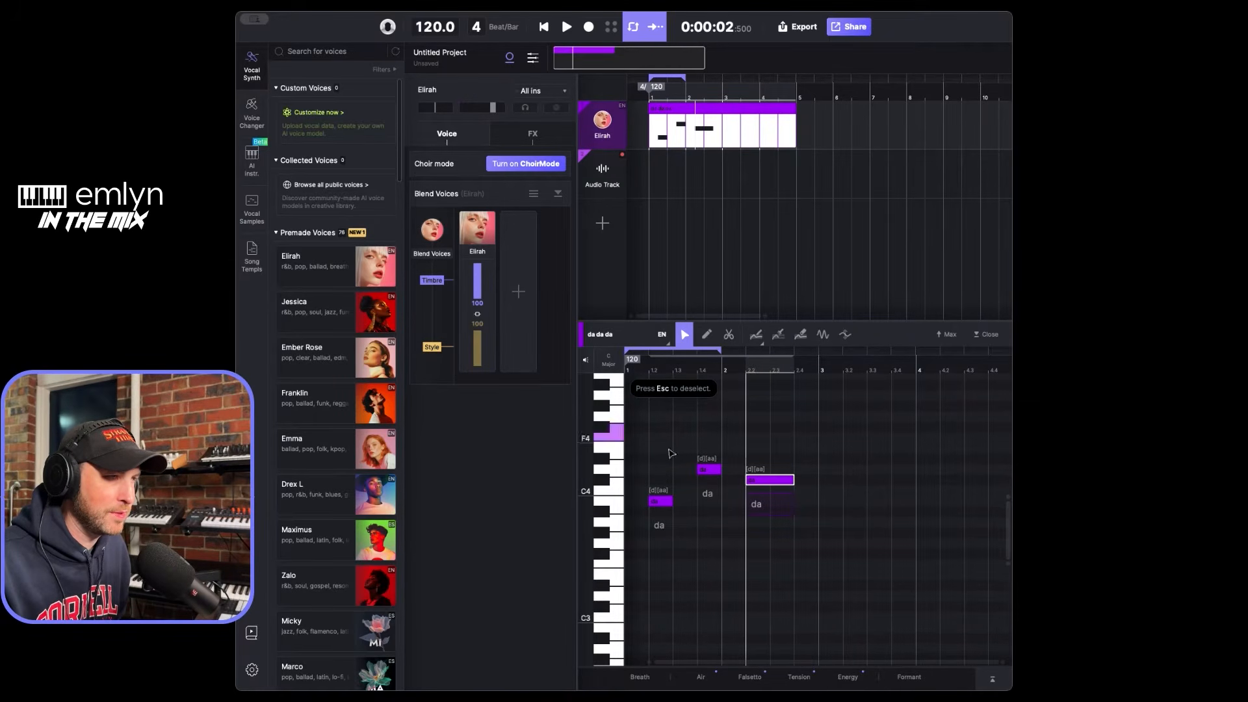
{"action": "left_click_drag", "start_coordinate": [774, 486], "coordinate": [774, 497]}
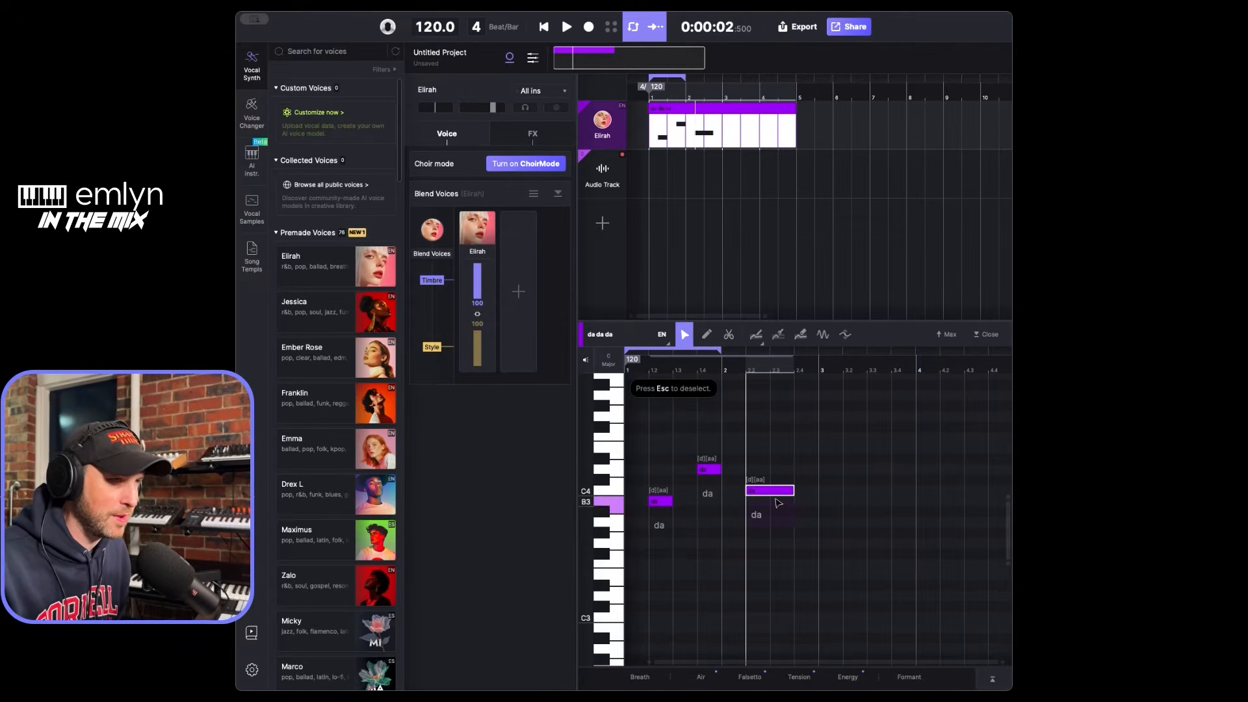
{"action": "left_click_drag", "start_coordinate": [770, 492], "coordinate": [769, 480]}
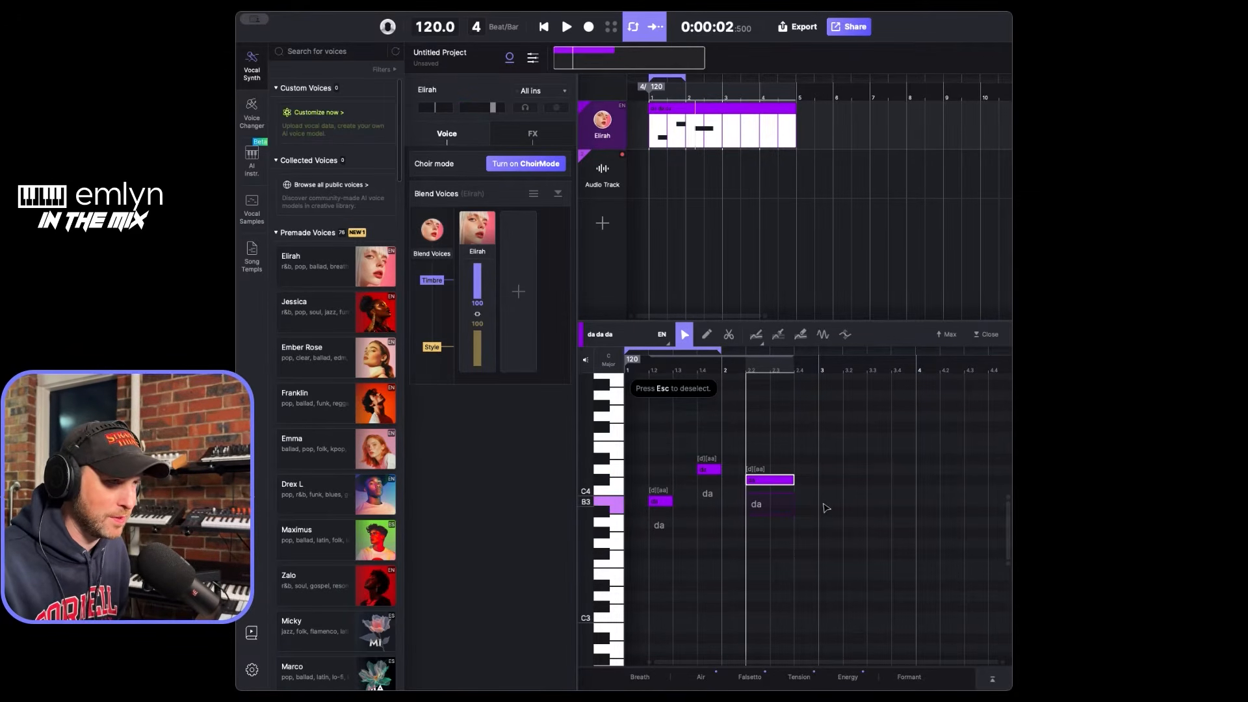
- Add a two-beat B3 note at the start of bar 3 and a one-beat A3 note on beat 4 of bar 3
{"action": "double_click", "coordinate": [825, 501]}
{"action": "left_click_drag", "start_coordinate": [831, 501], "coordinate": [867, 503]}
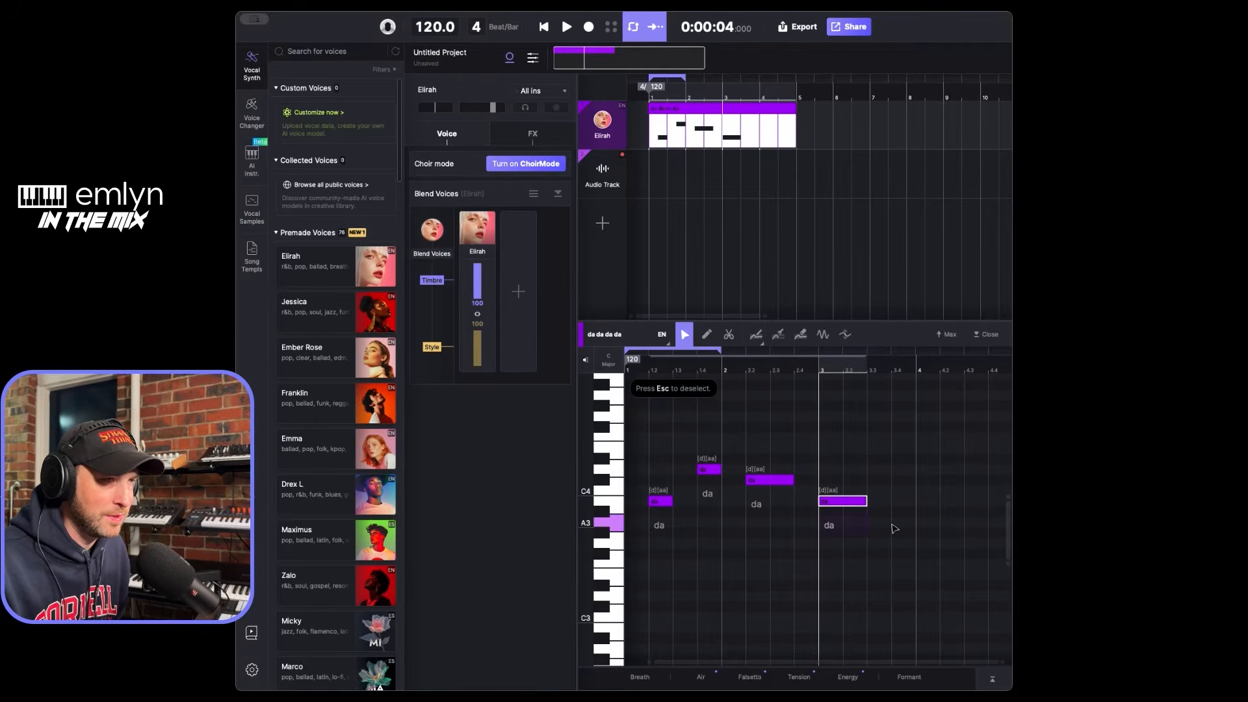
{"action": "double_click", "coordinate": [895, 522]}
{"action": "left_click_drag", "start_coordinate": [903, 522], "coordinate": [916, 522]}
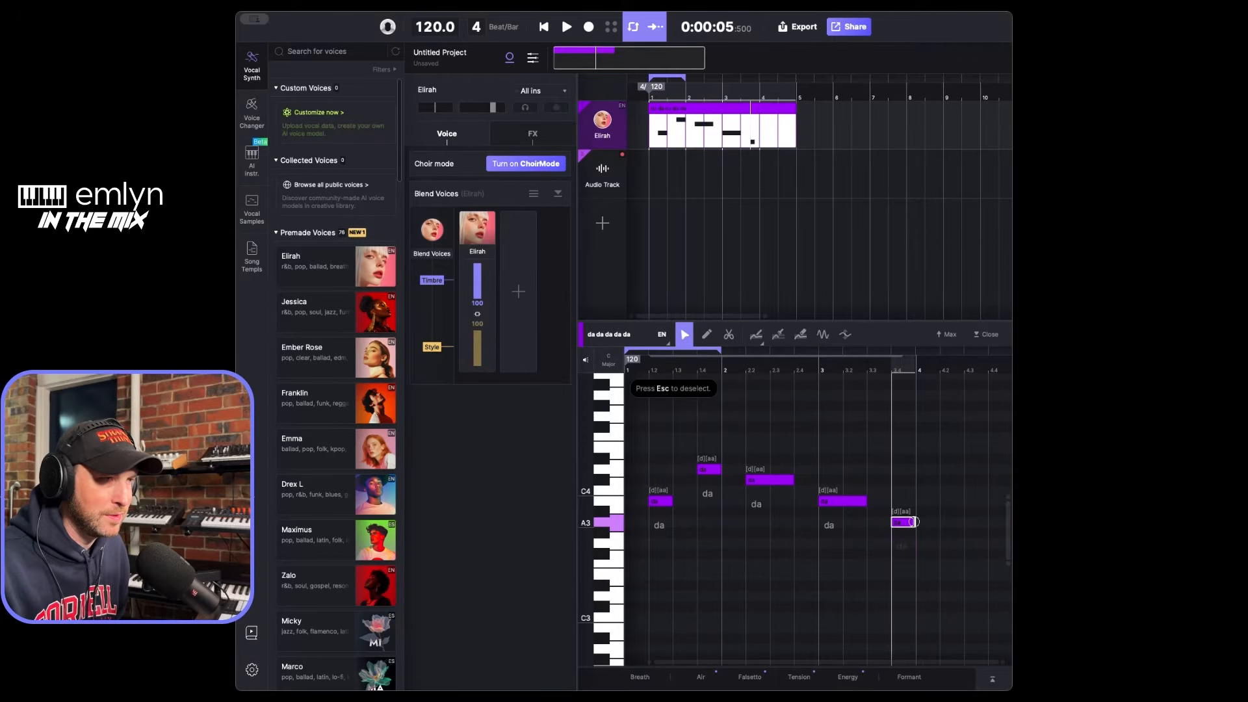
- Add a two-beat D4 note at the start of bar 4 and another D4 note on beat 4 of bar 4
{"action": "double_click", "coordinate": [923, 470]}
{"action": "left_click_drag", "start_coordinate": [928, 469], "coordinate": [965, 468]}
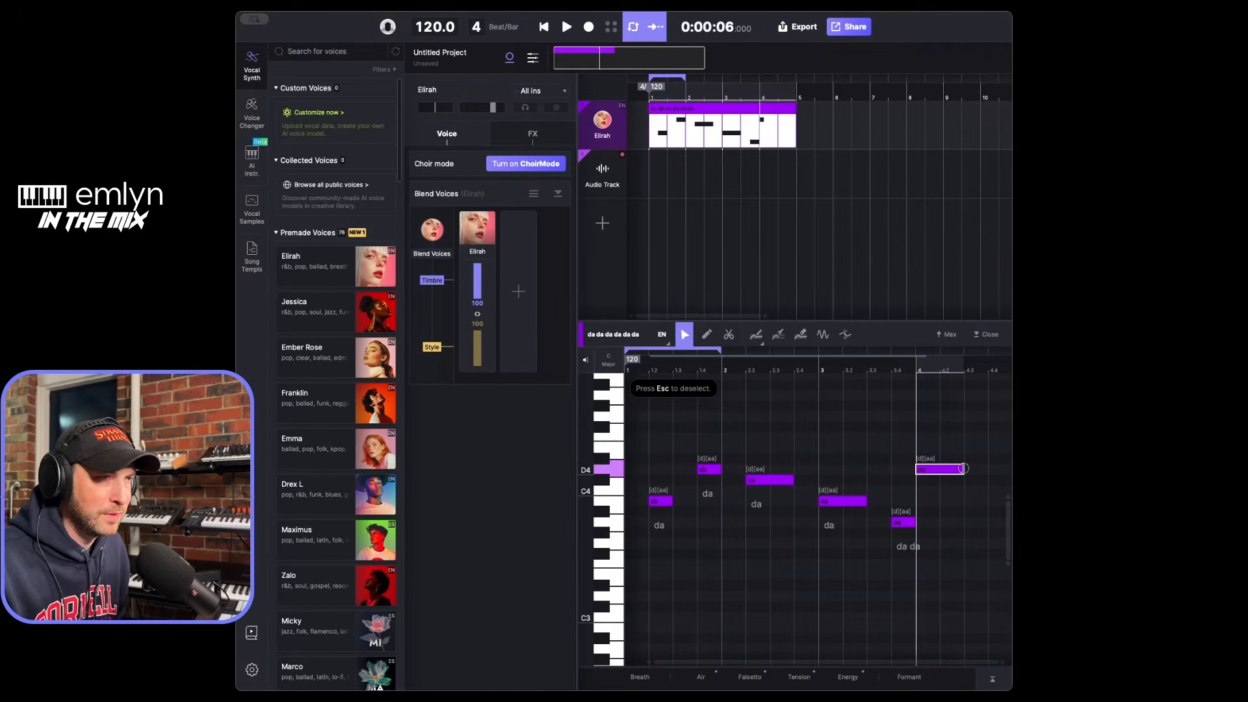
{"action": "double_click", "coordinate": [993, 470]}
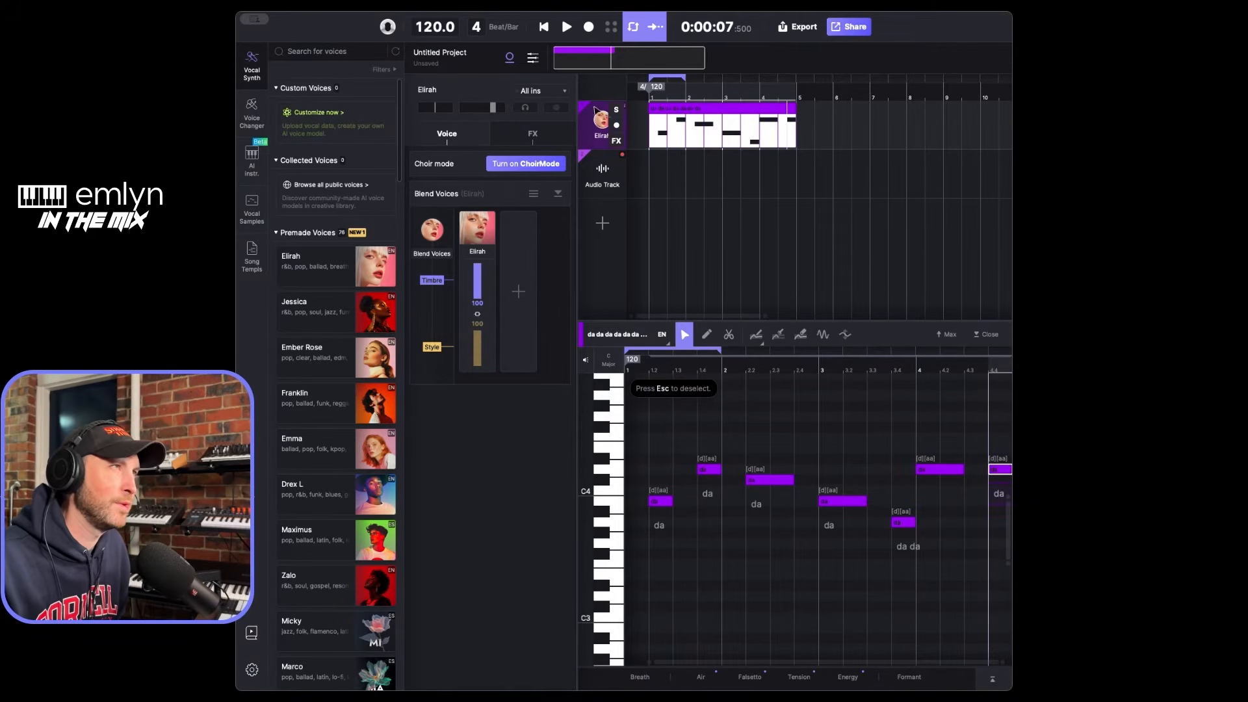
- Play the new melody from the start of the project and stop playback
{"action": "left_click", "coordinate": [542, 26]}
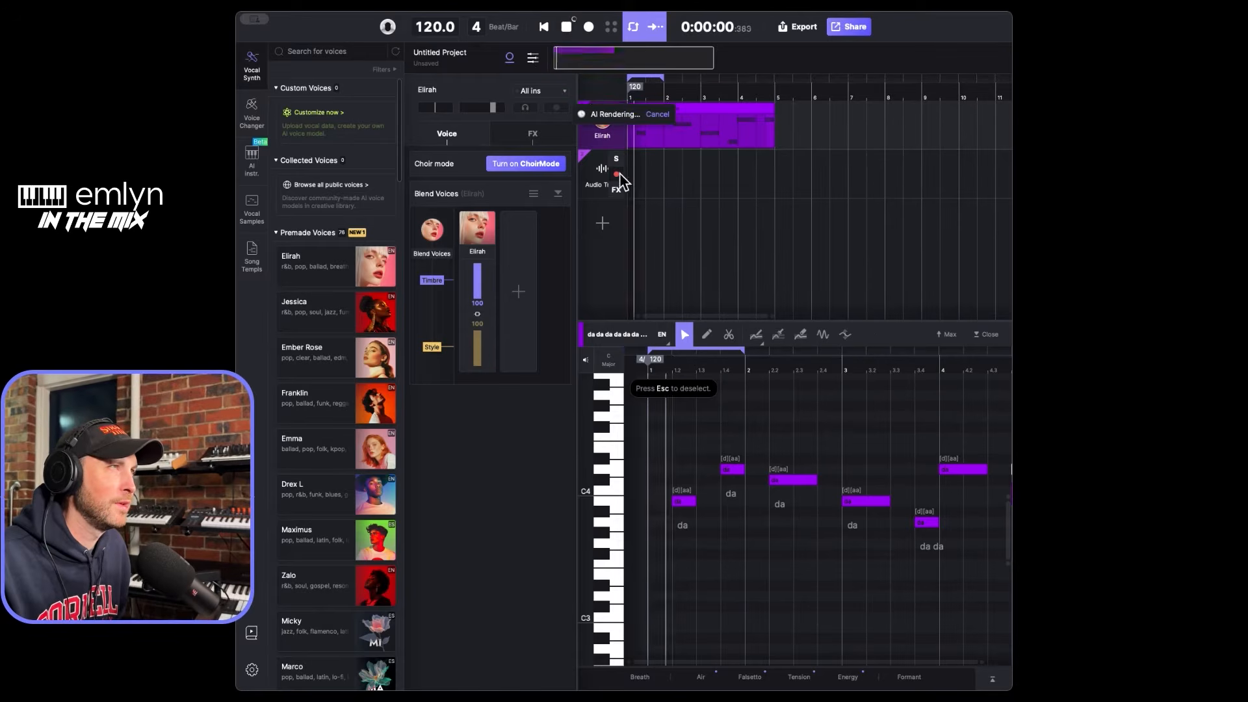
{"action": "key", "text": "space"}
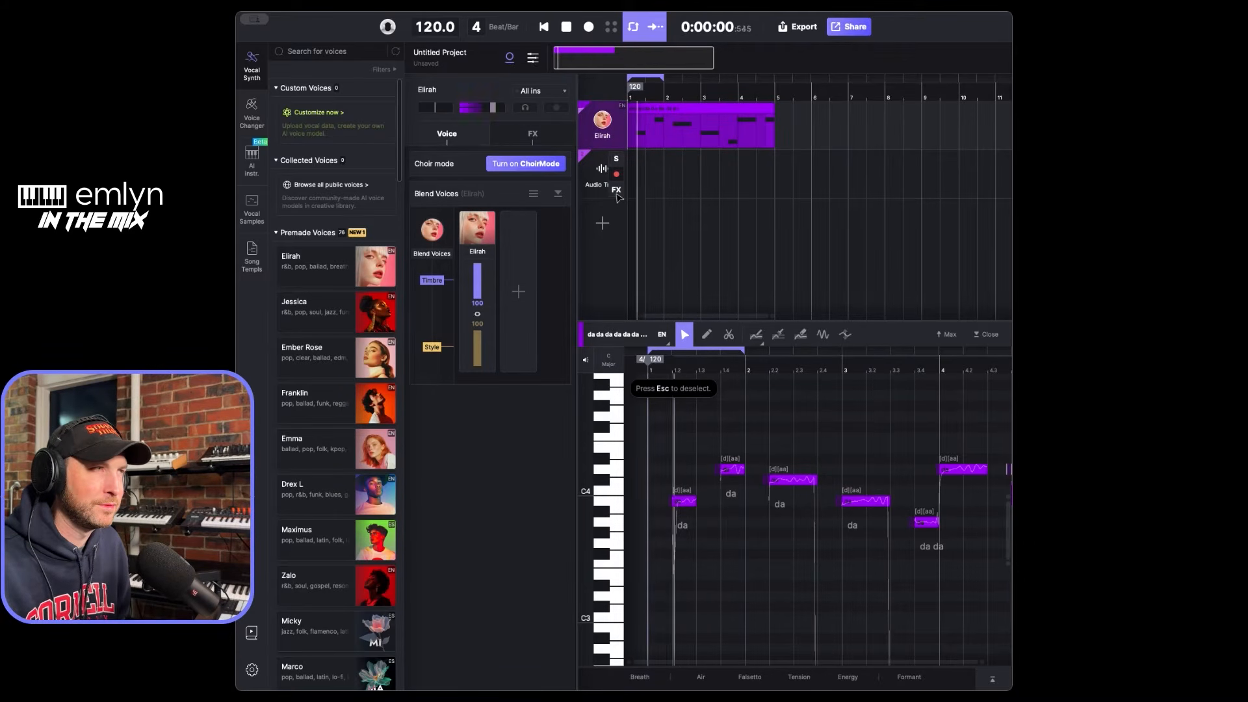
{"action": "left_click", "coordinate": [544, 26]}
{"action": "left_click", "coordinate": [567, 26]}
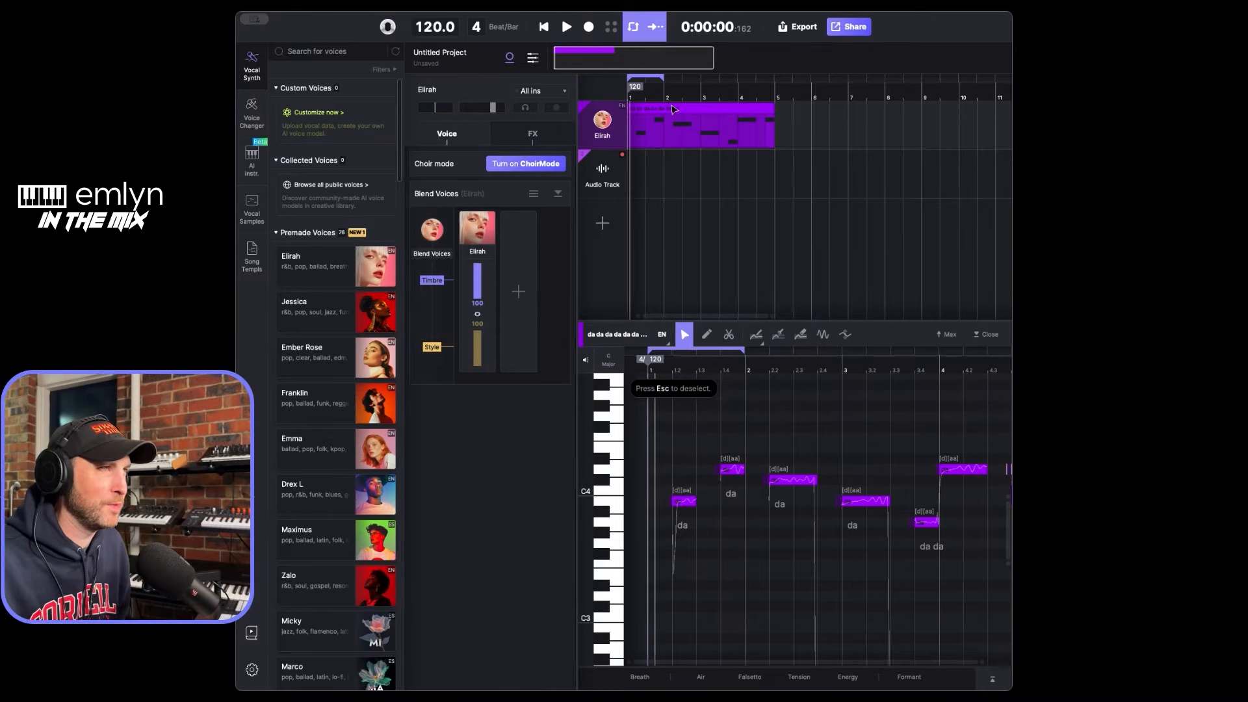
- Extend the loop range to the end of the four-bar clip and play the whole melody through from the start
{"action": "left_click_drag", "start_coordinate": [662, 78], "coordinate": [776, 80]}
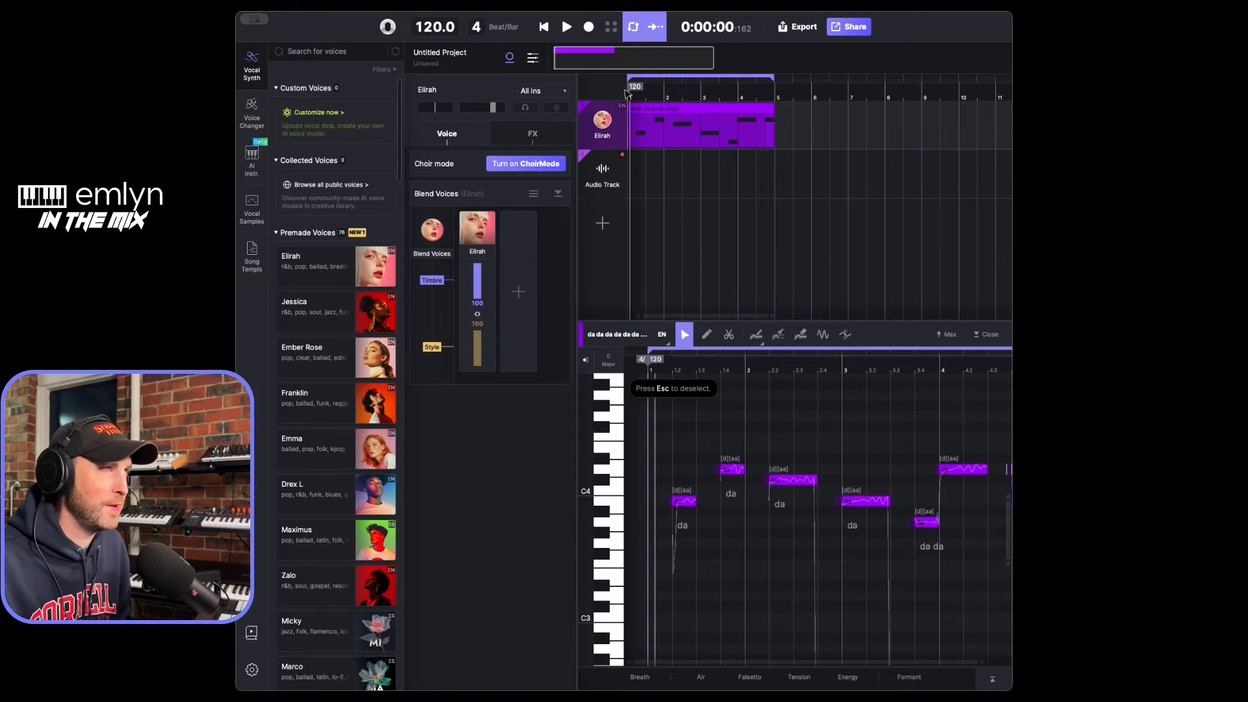
{"action": "left_click", "coordinate": [544, 26]}
{"action": "left_click", "coordinate": [566, 28]}
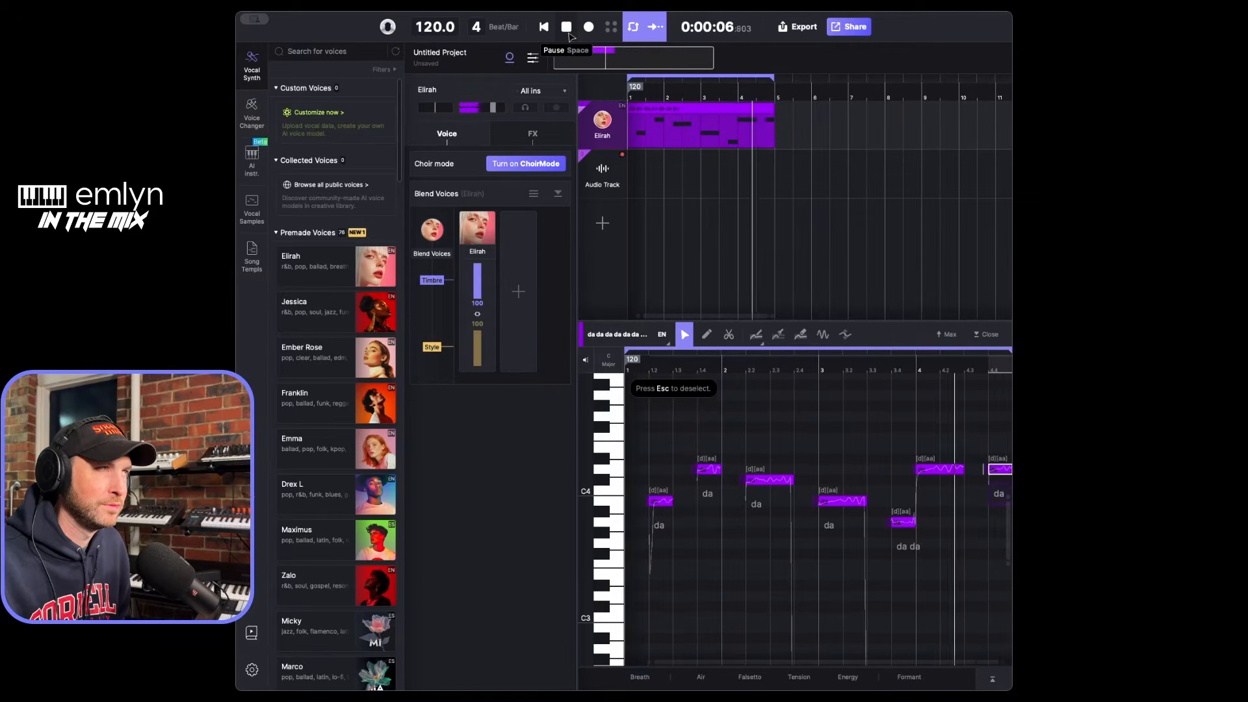
{"action": "left_click", "coordinate": [568, 29]}
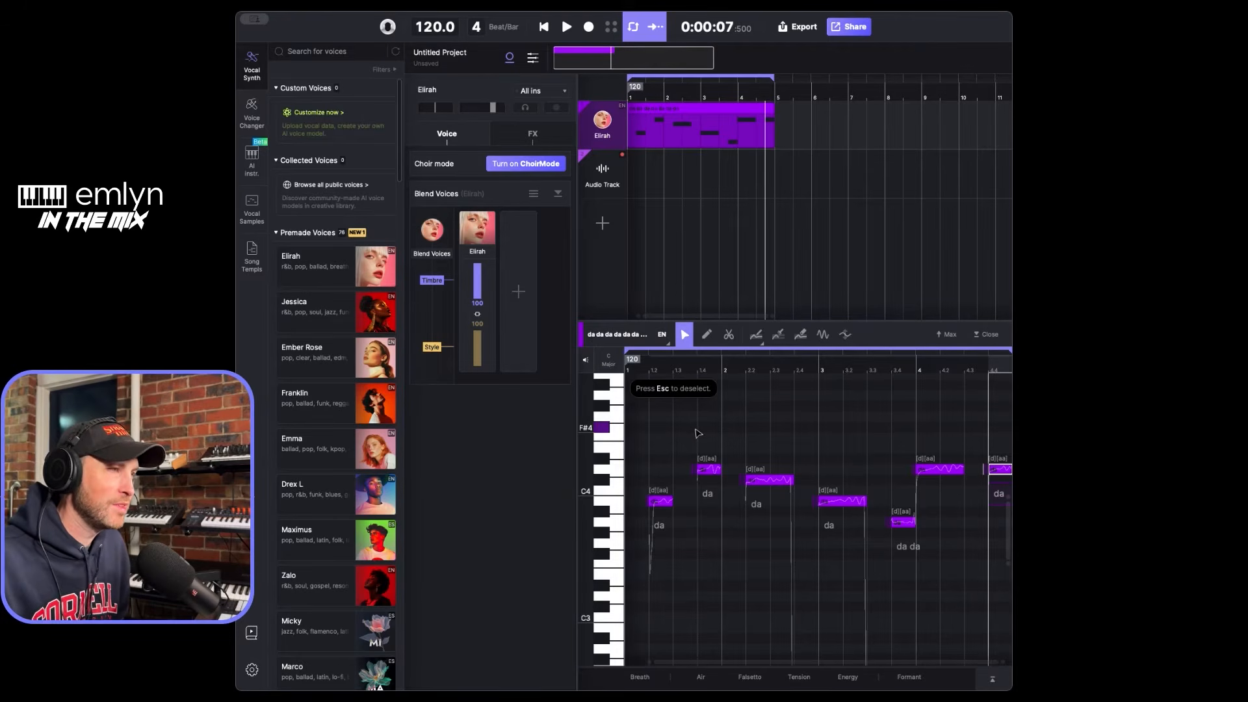
- Set the lyric of the first note to "Hey" and of the second note to "I"
{"action": "double_click", "coordinate": [662, 526]}
{"action": "left_click_drag", "start_coordinate": [685, 528], "coordinate": [649, 527]}
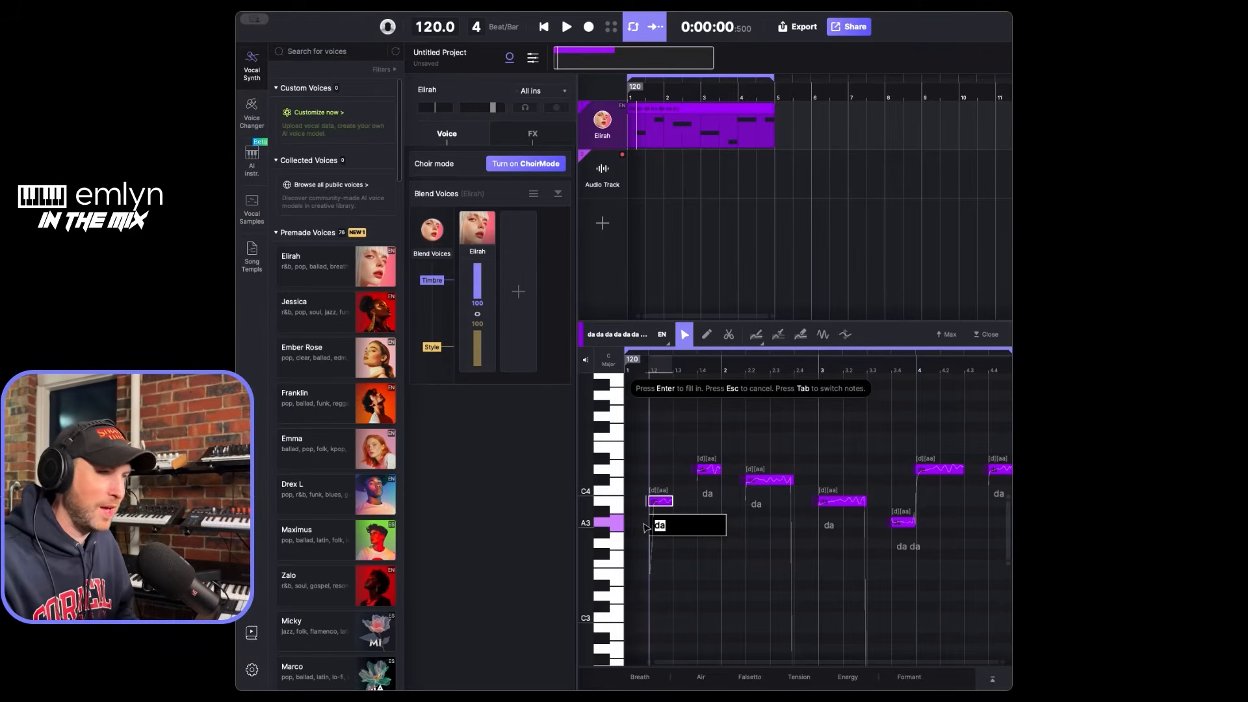
{"action": "type", "text": "Hey"}
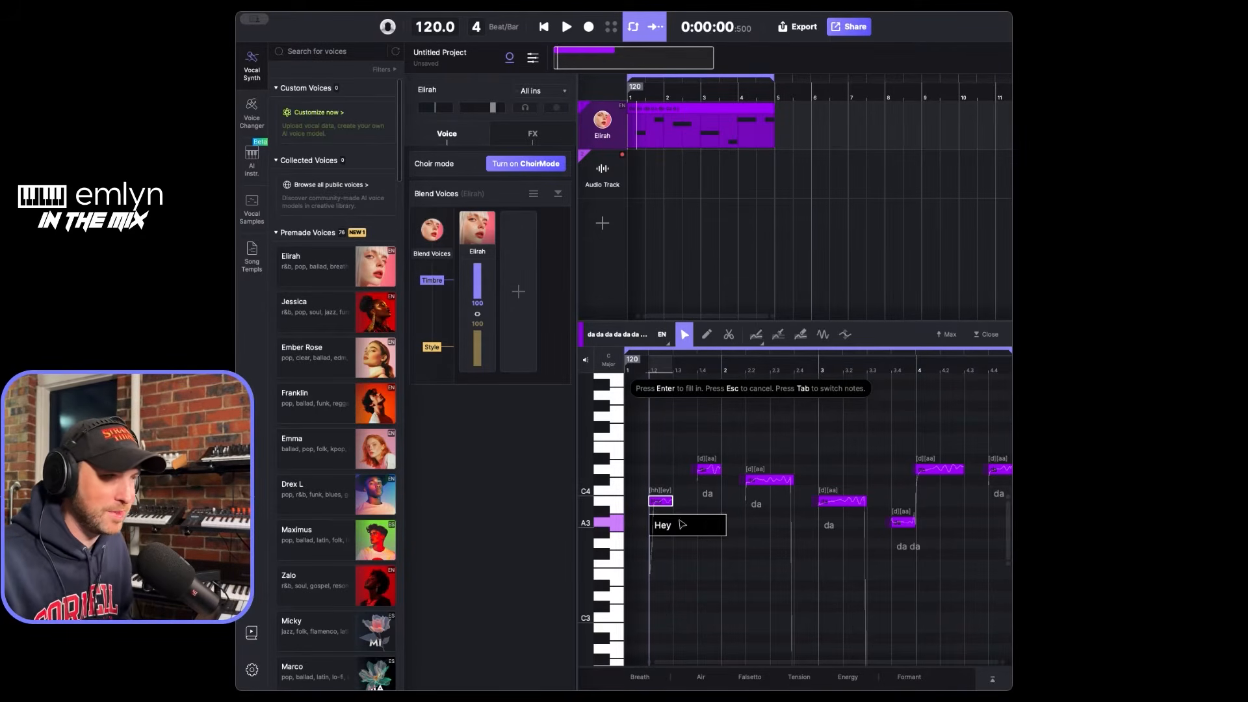
{"action": "double_click", "coordinate": [709, 495]}
{"action": "type", "text": "I"}
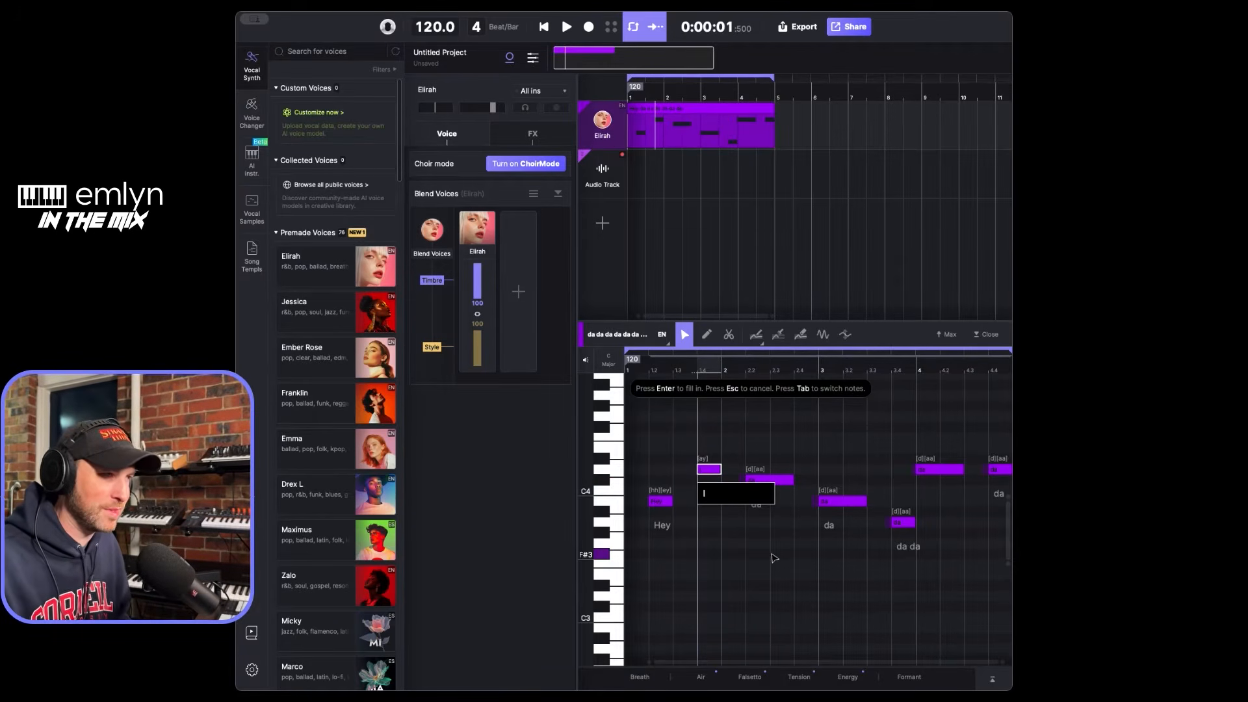
{"action": "key", "text": "Return"}
- Set the lyric of the third note to "love" and of the fourth note to "you"
{"action": "double_click", "coordinate": [770, 505]}
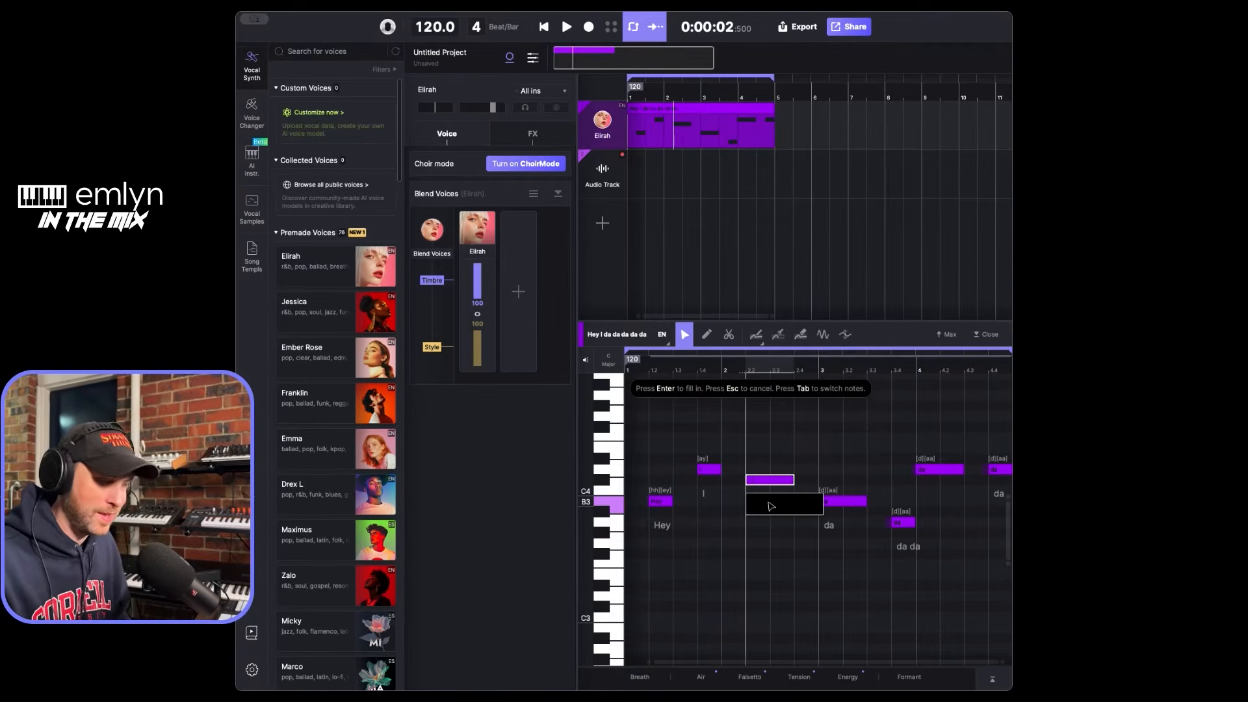
{"action": "type", "text": "love"}
{"action": "key", "text": "Tab"}
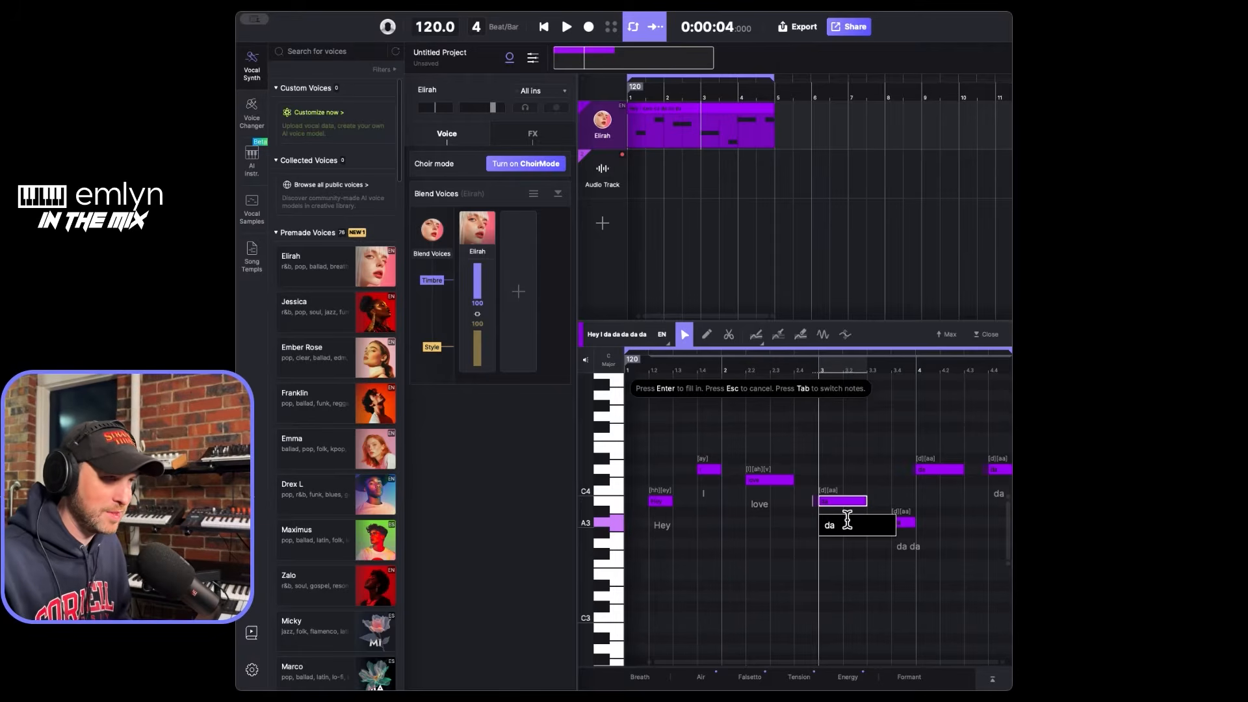
{"action": "key", "text": "BackSpace"}
{"action": "key", "text": "BackSpace"}
{"action": "type", "text": "you"}
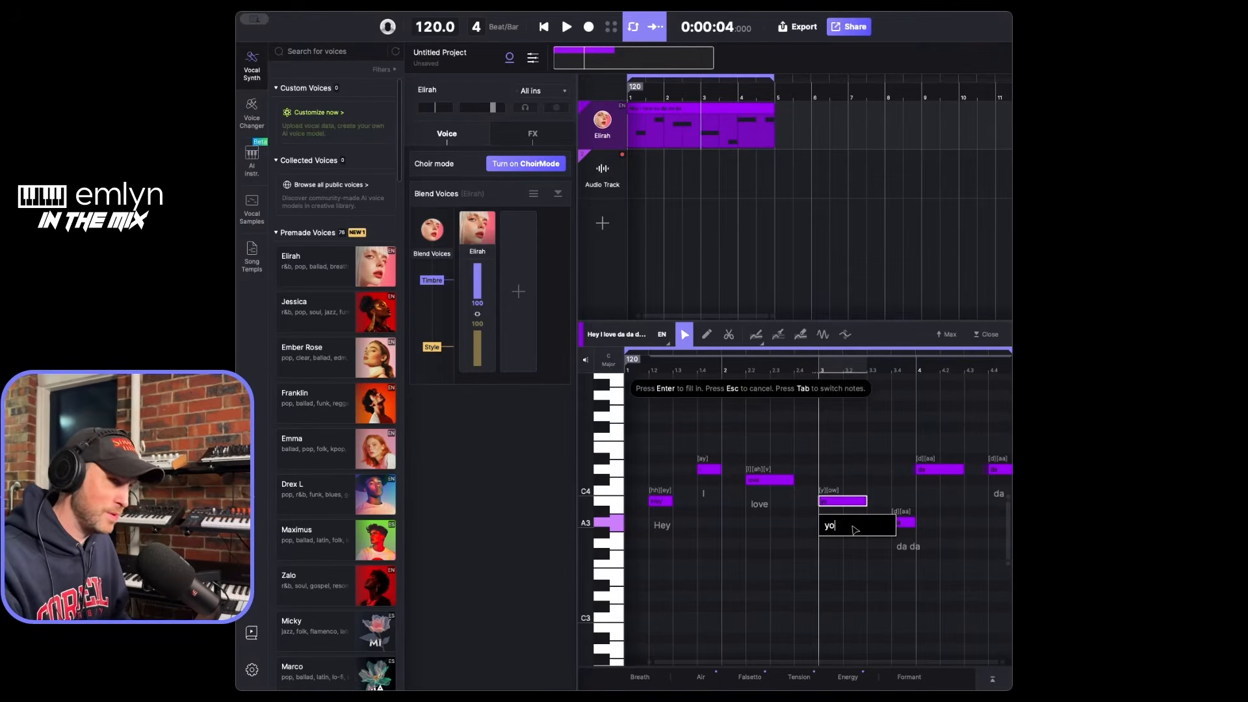
{"action": "key", "text": "Tab"}
- Set the lyric of the joined fifth and sixth notes to "Baby" and of the last note to "Yea"
{"action": "left_click_drag", "start_coordinate": [927, 546], "coordinate": [911, 541]}
{"action": "key", "text": "BackSpace"}
{"action": "key", "text": "BackSpace"}
{"action": "key", "text": "BackSpace"}
{"action": "key", "text": "BackSpace"}
{"action": "type", "text": "Baby"}
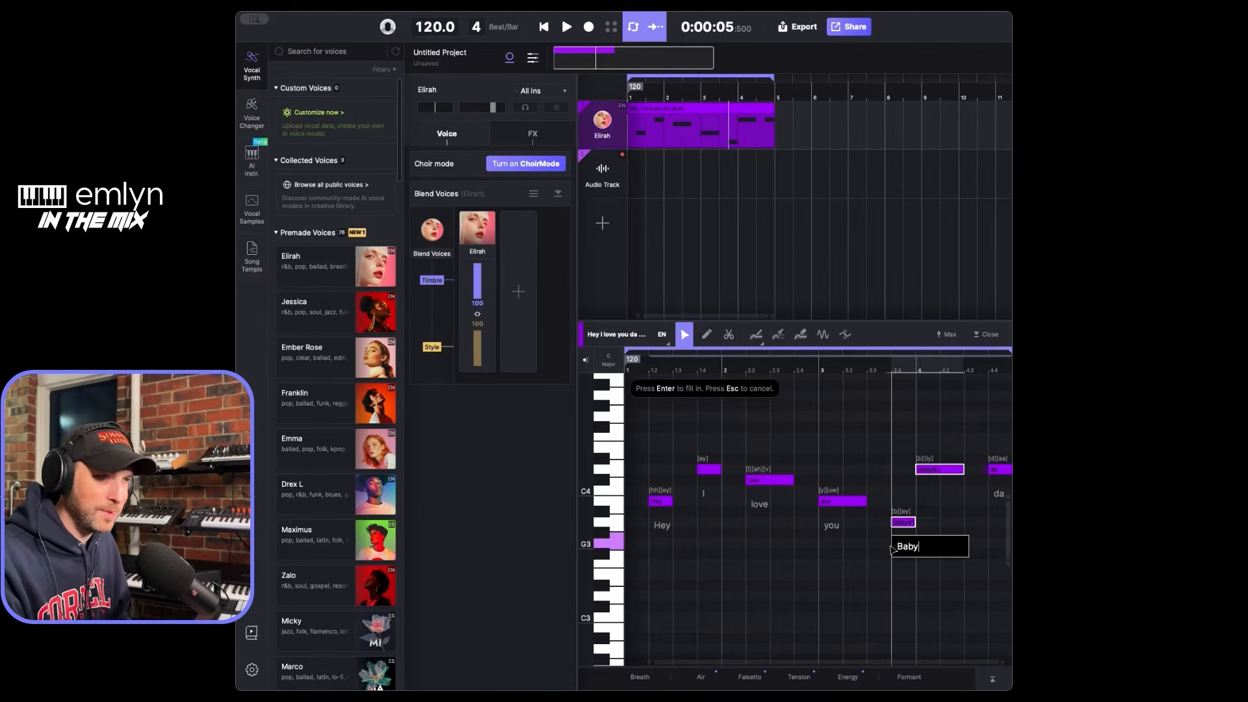
{"action": "key", "text": "Tab"}
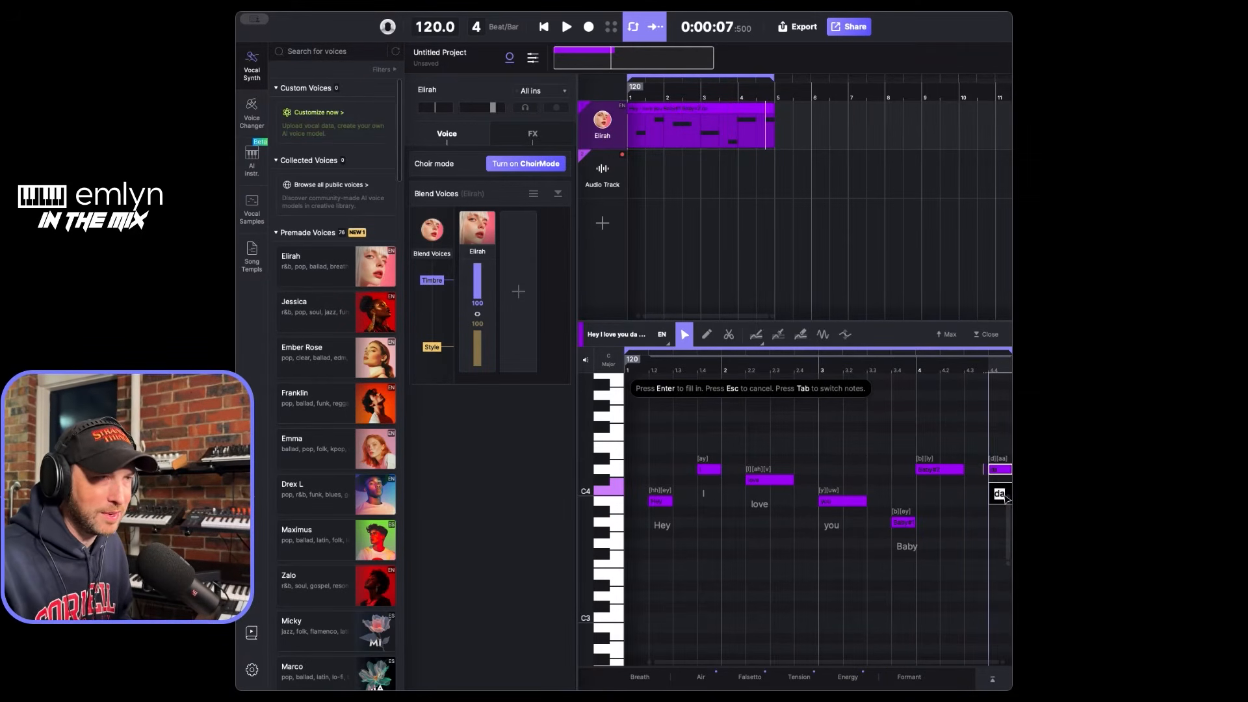
{"action": "type", "text": "Ye"}
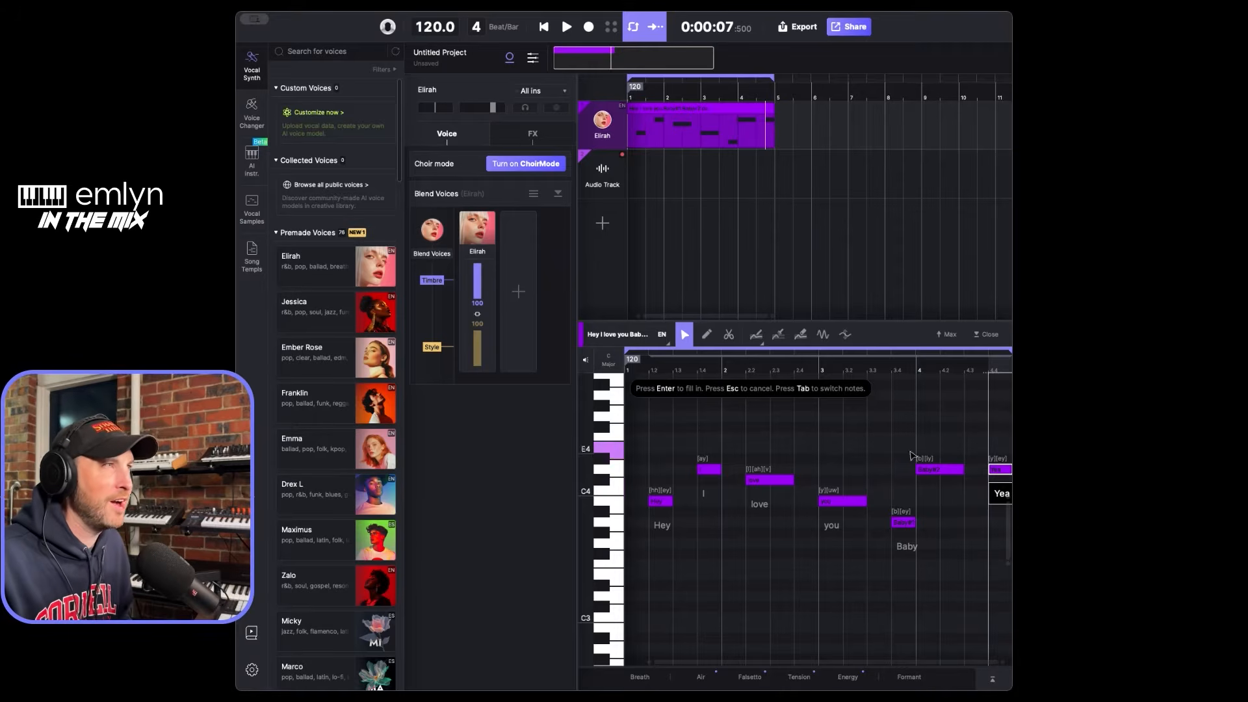
- Play the clip from the start to hear the Elirah voice sing the new lyrics, and stop playback
{"action": "left_click", "coordinate": [543, 26]}
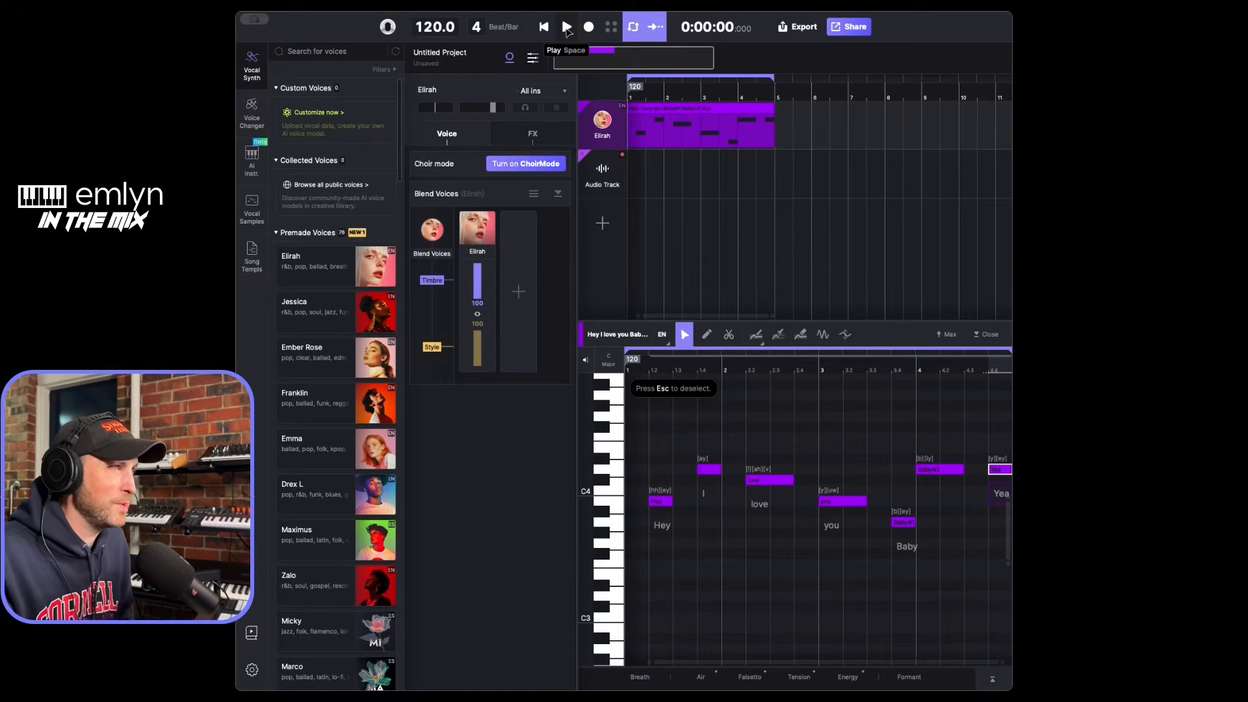
{"action": "left_click", "coordinate": [567, 27]}
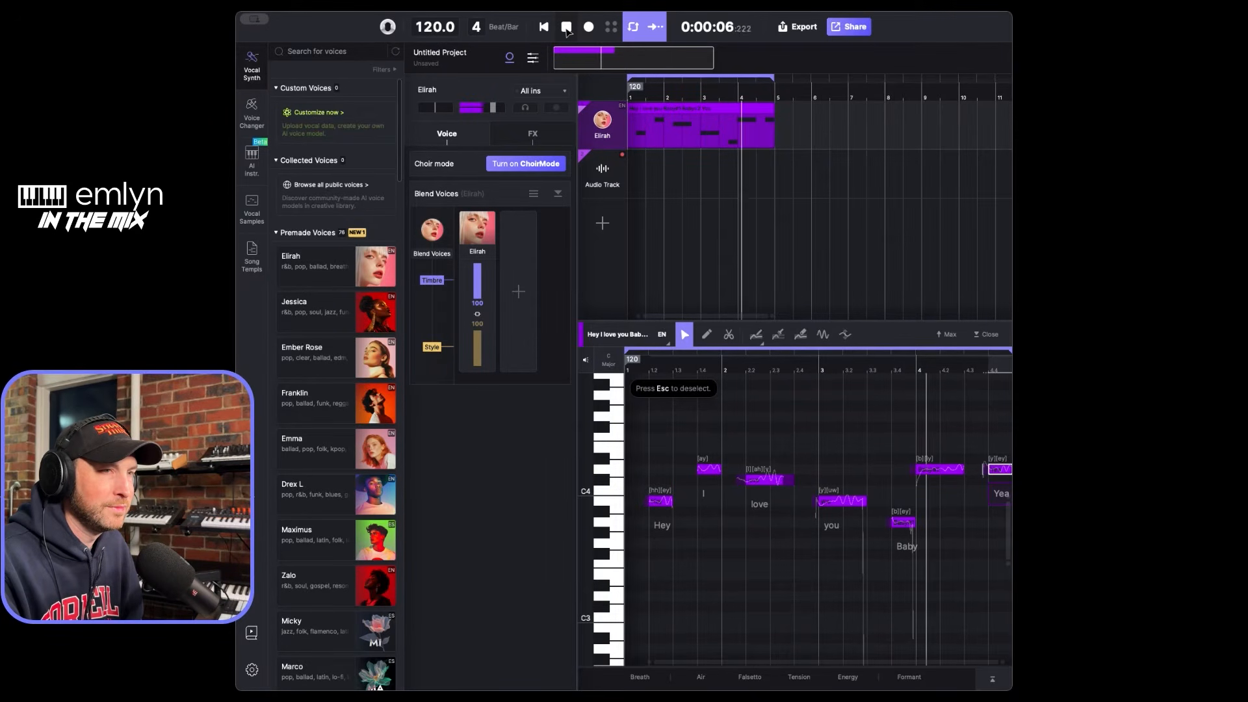
{"action": "left_click", "coordinate": [566, 27]}
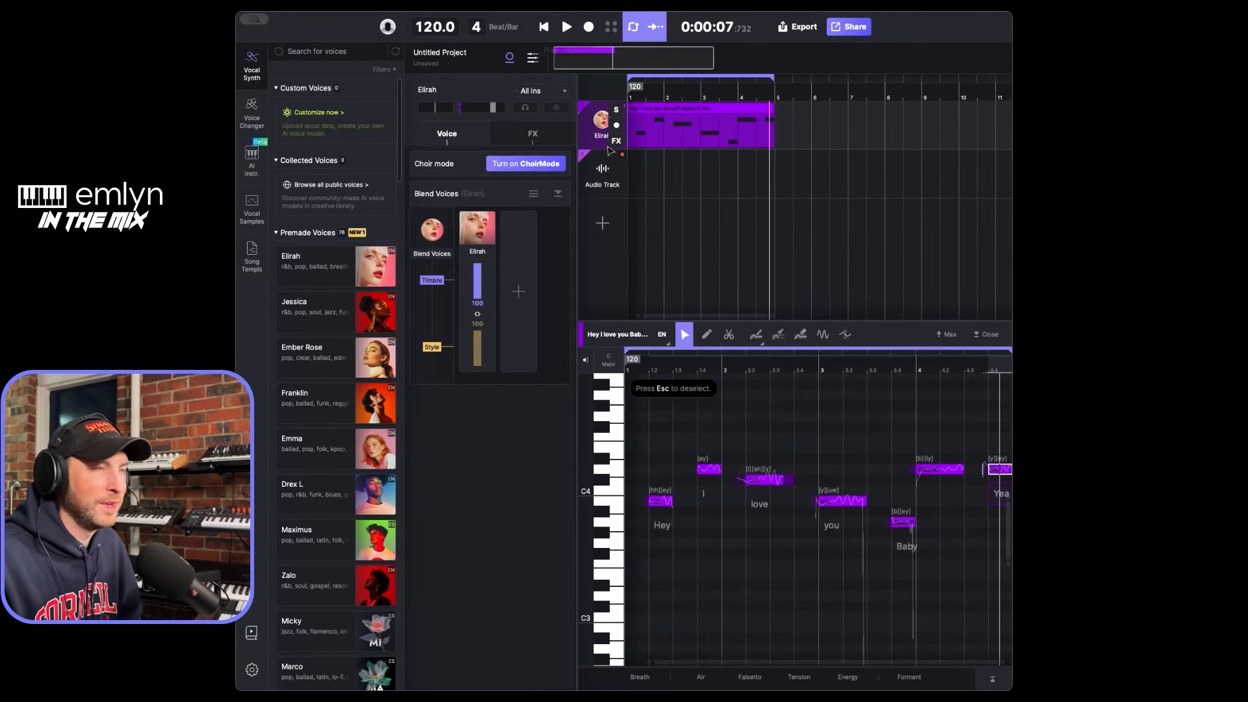
- Replace the Elirah voice on the vocal track with the premade voice Jessica and play the clip from the start
{"action": "mouse_move", "coordinate": [374, 317]}
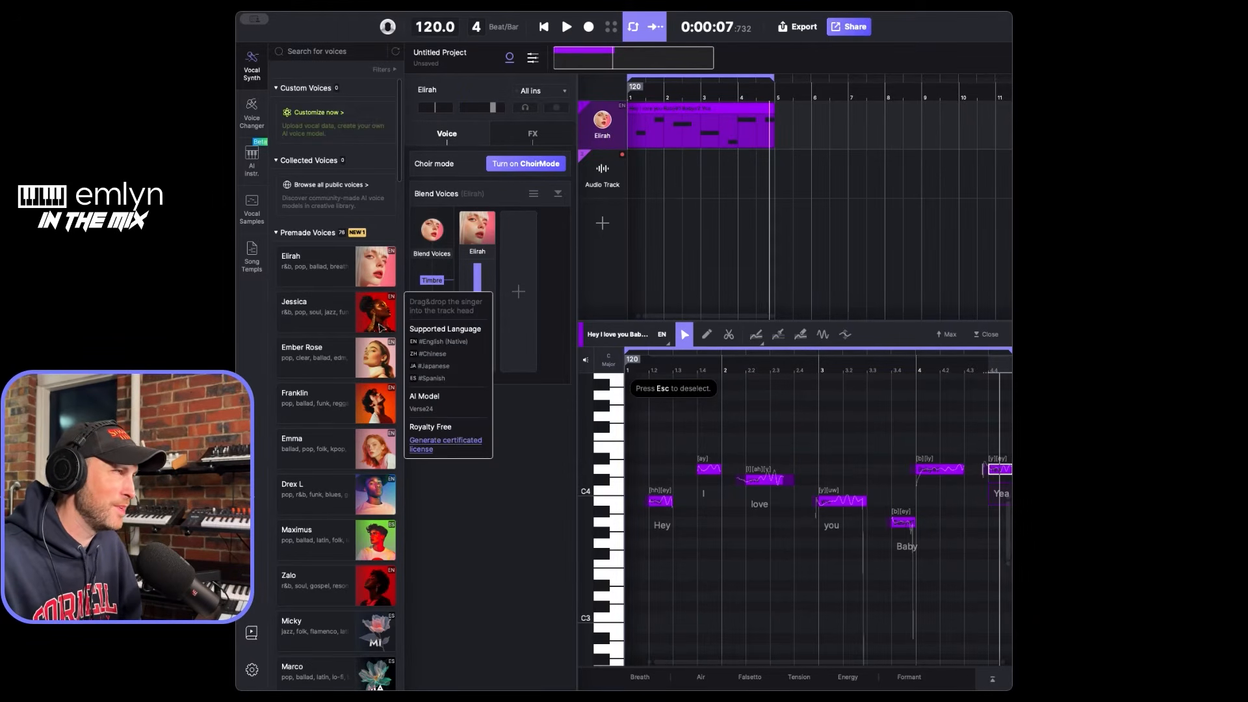
{"action": "left_click_drag", "start_coordinate": [374, 317], "coordinate": [593, 123]}
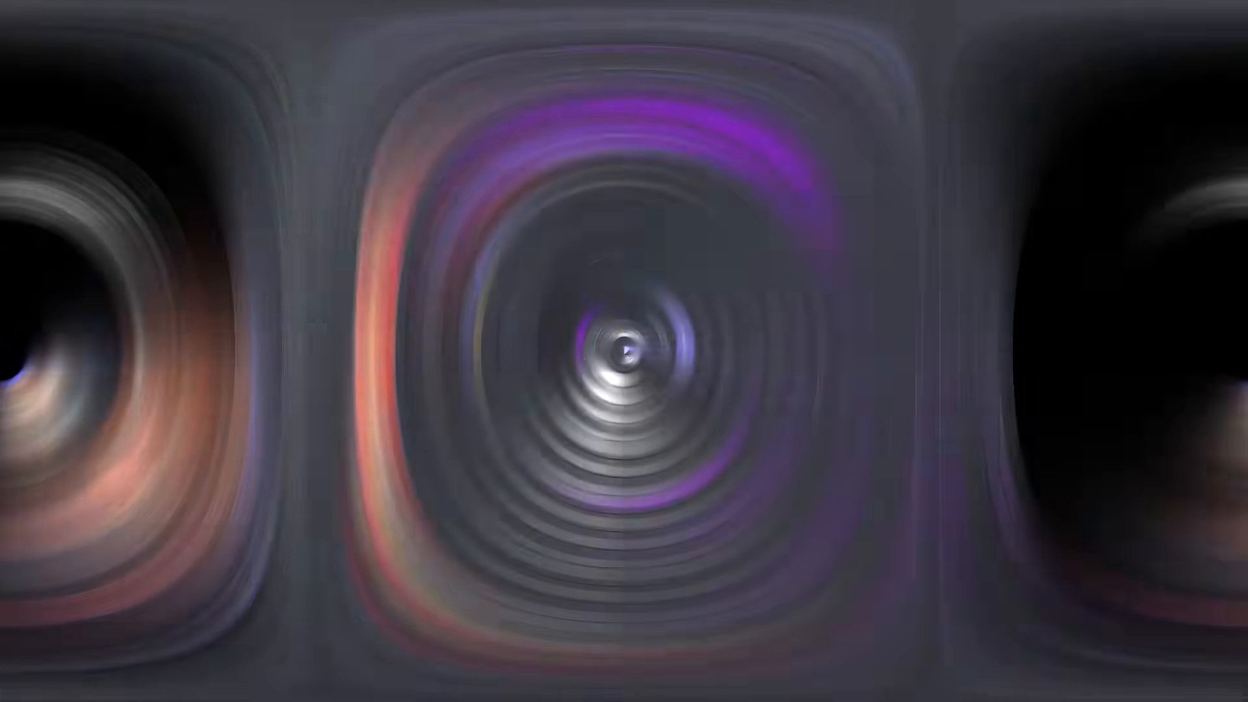
{"action": "left_click", "coordinate": [544, 27]}
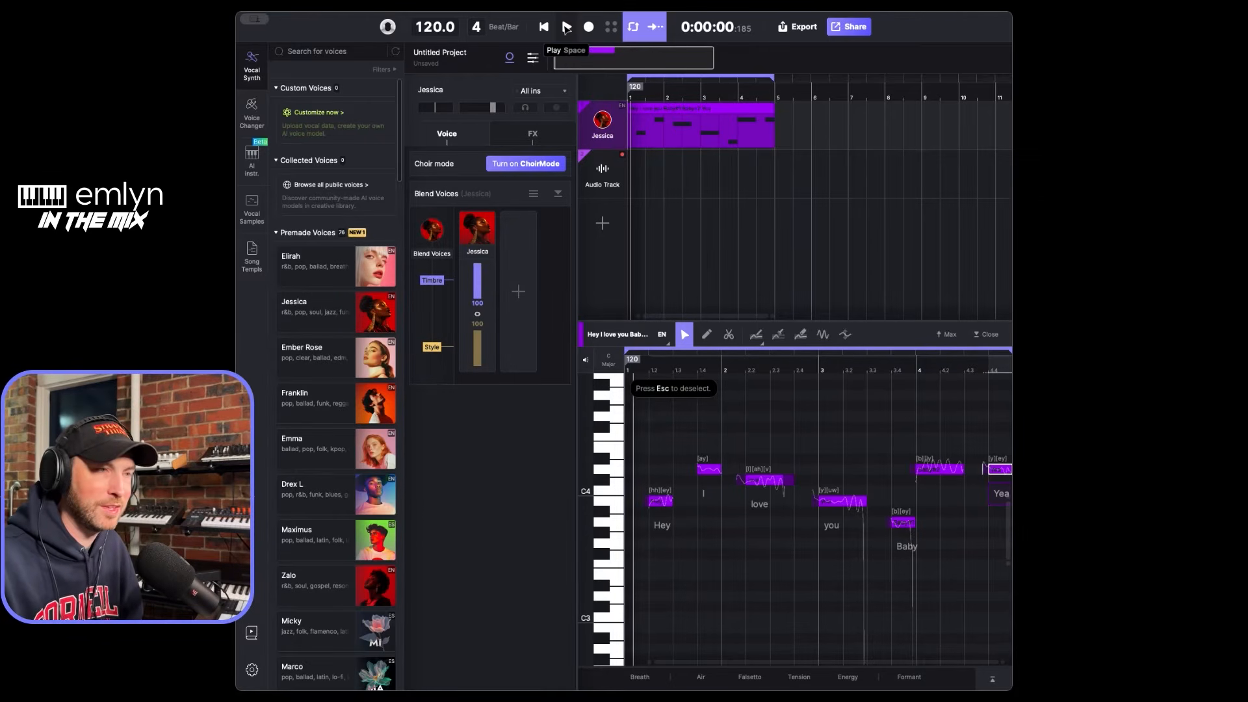
{"action": "left_click", "coordinate": [566, 27]}
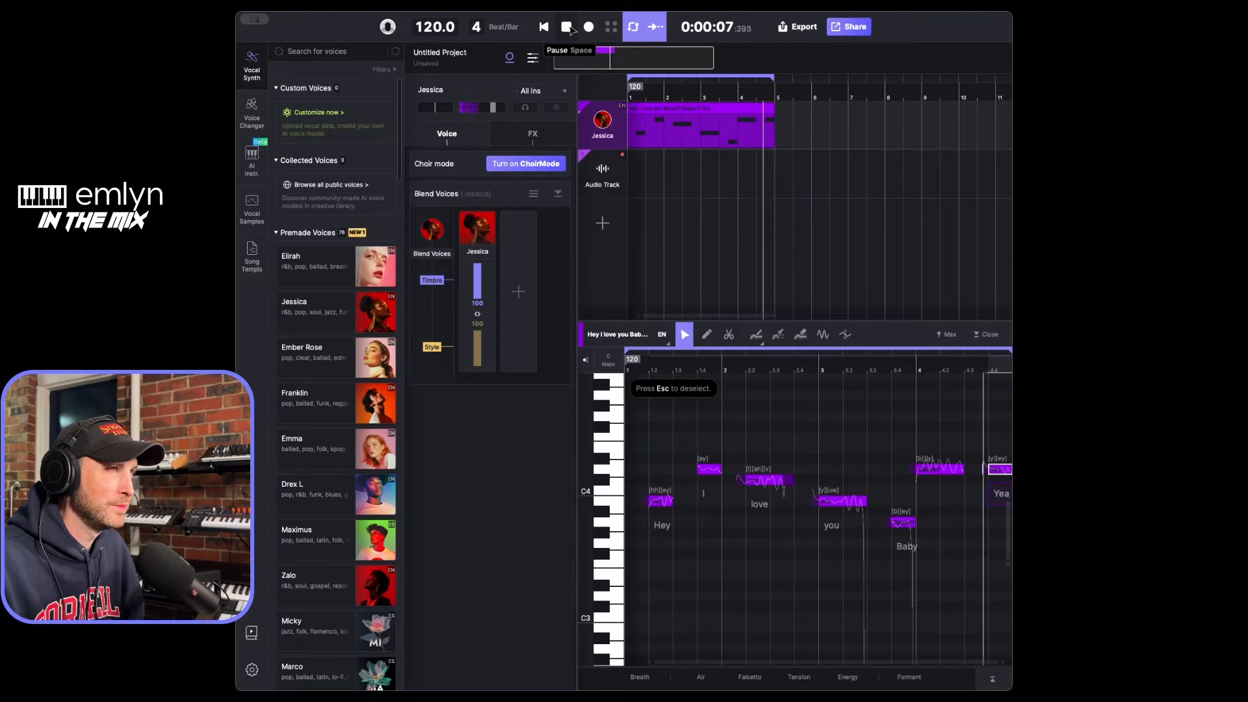
- Replace the Jessica voice on the vocal track with the premade voice Ember Rose, play the clip and stop playback
{"action": "left_click", "coordinate": [567, 27]}
{"action": "mouse_move", "coordinate": [385, 372]}
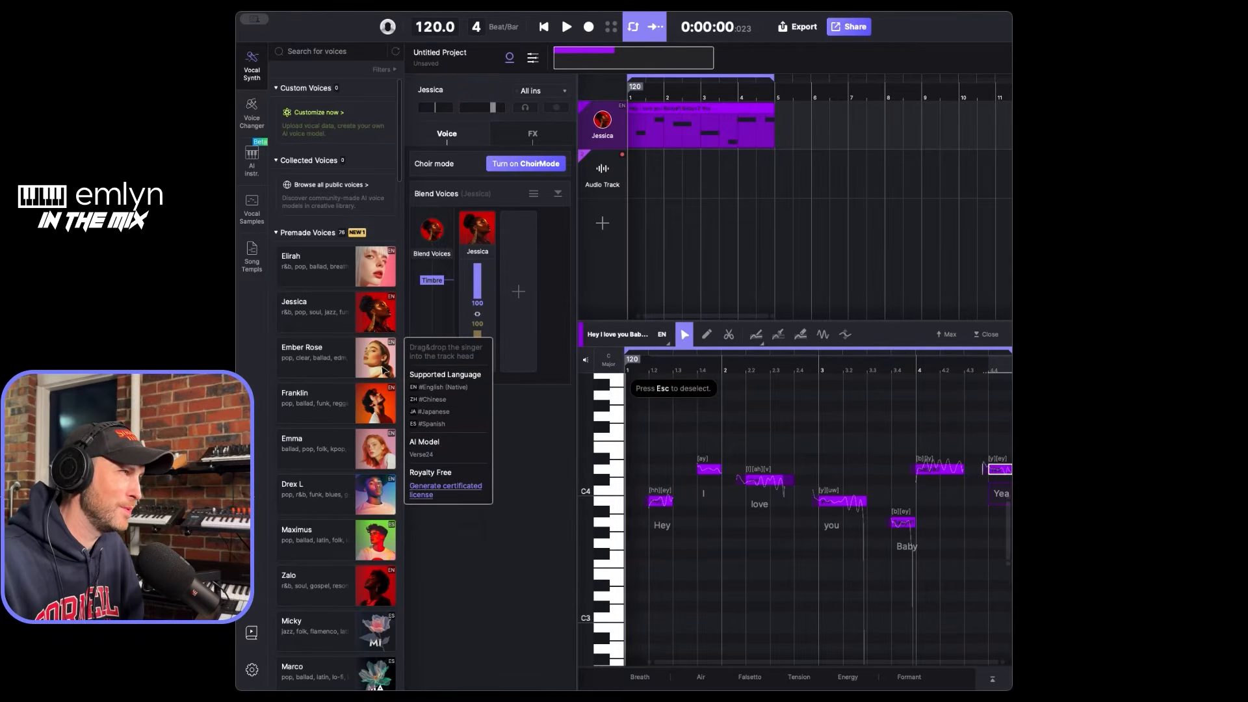
{"action": "left_click_drag", "start_coordinate": [378, 368], "coordinate": [612, 124]}
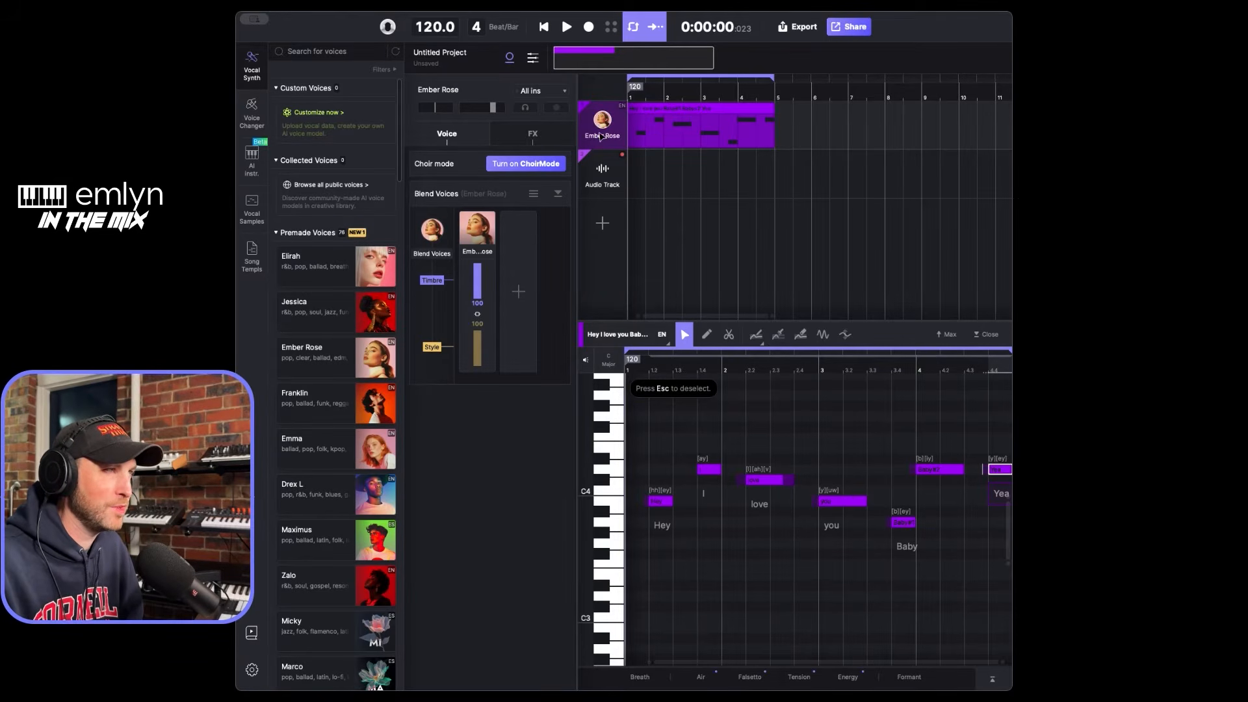
{"action": "left_click", "coordinate": [566, 27]}
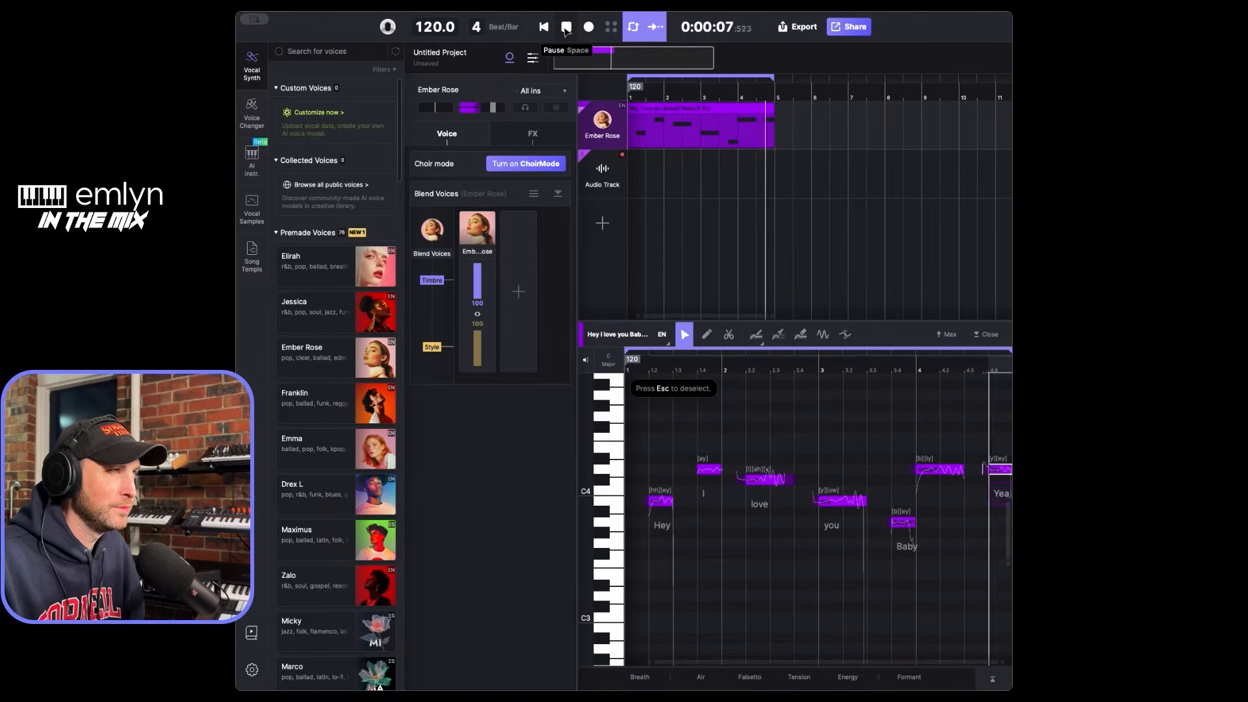
{"action": "left_click", "coordinate": [567, 29]}
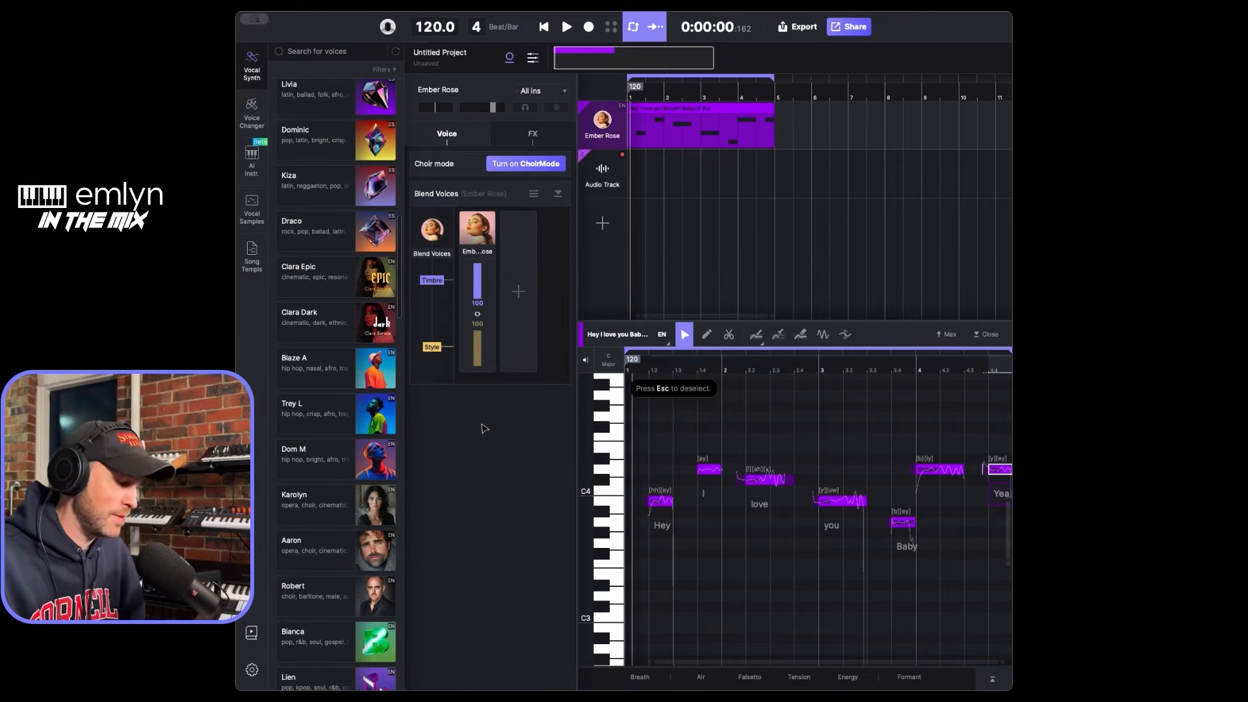
- Review the audio and general pages of the preferences and close them without changing anything
{"action": "key", "text": "super+comma"}
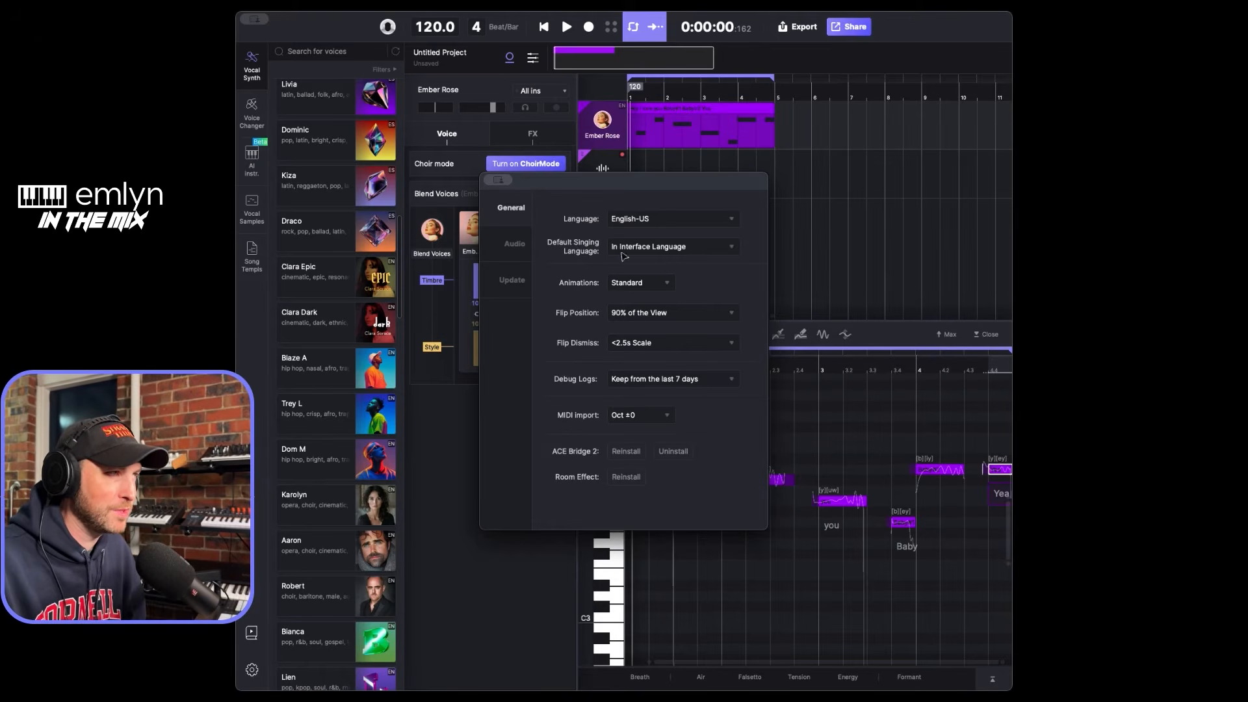
{"action": "left_click", "coordinate": [517, 244]}
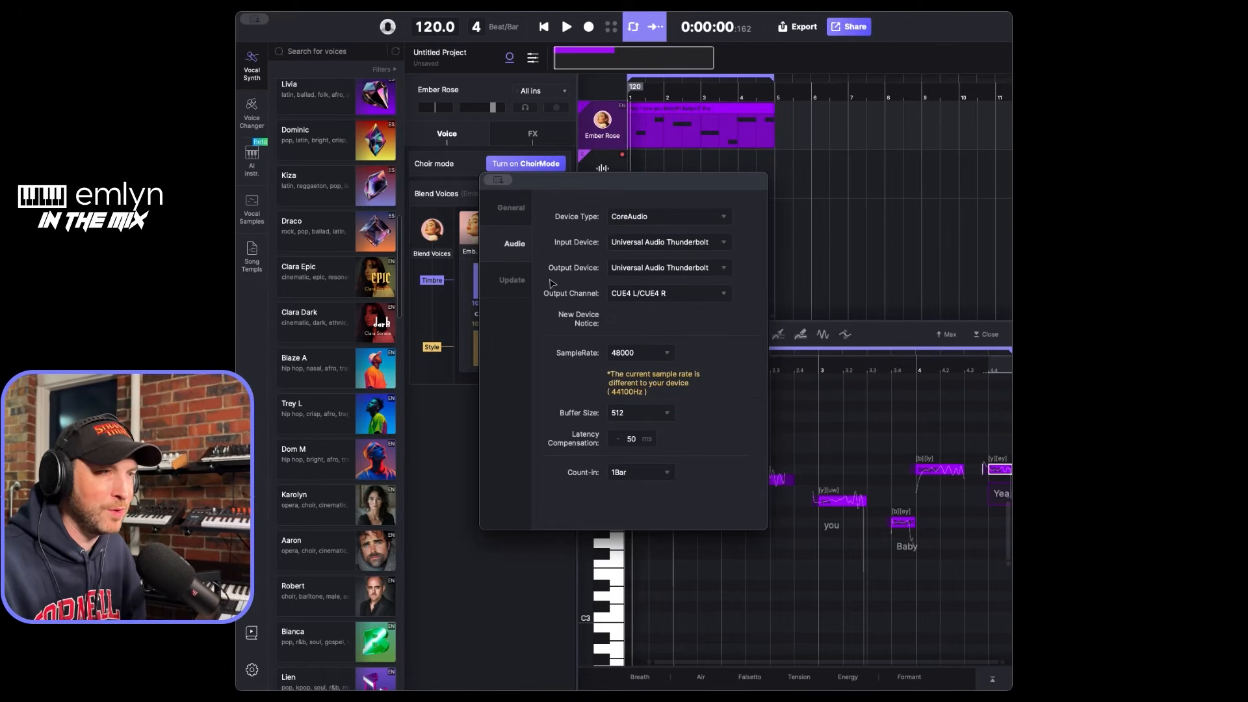
{"action": "left_click", "coordinate": [510, 209]}
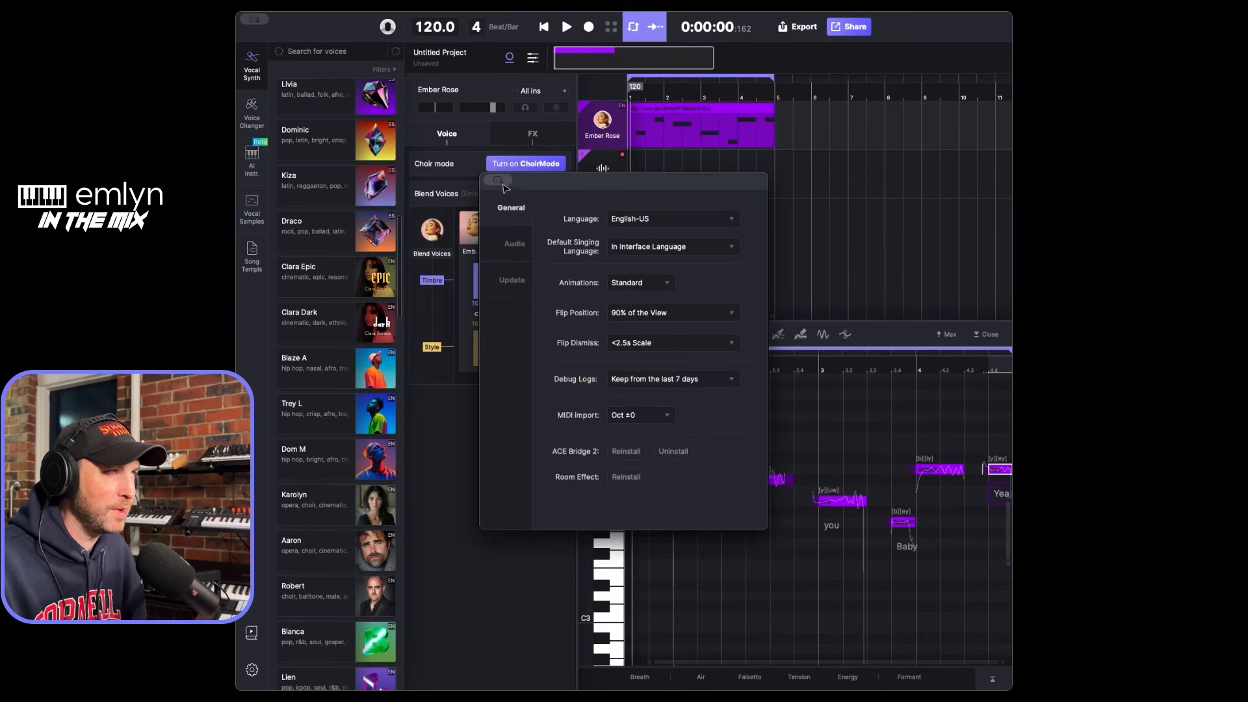
{"action": "key", "text": "Escape"}
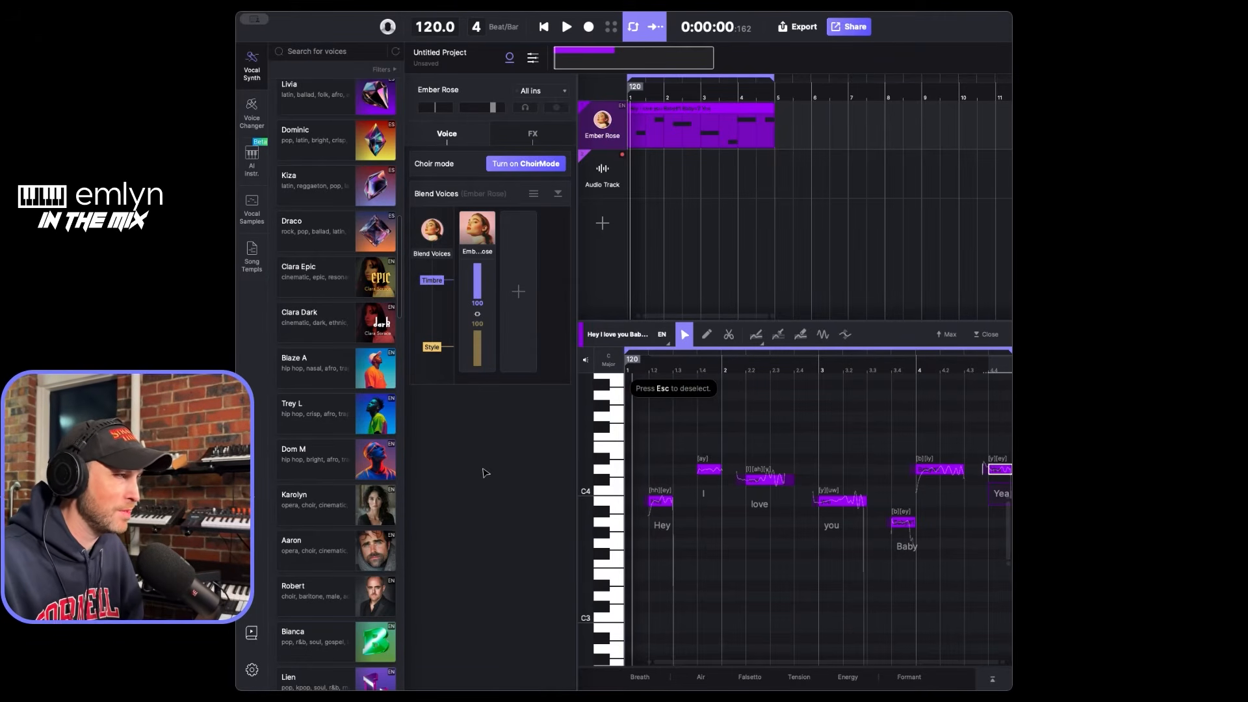
- Replace the Ember Rose voice on the vocal track with the premade voice Aaron, play the clip from the start and stop playback
{"action": "mouse_move", "coordinate": [406, 558]}
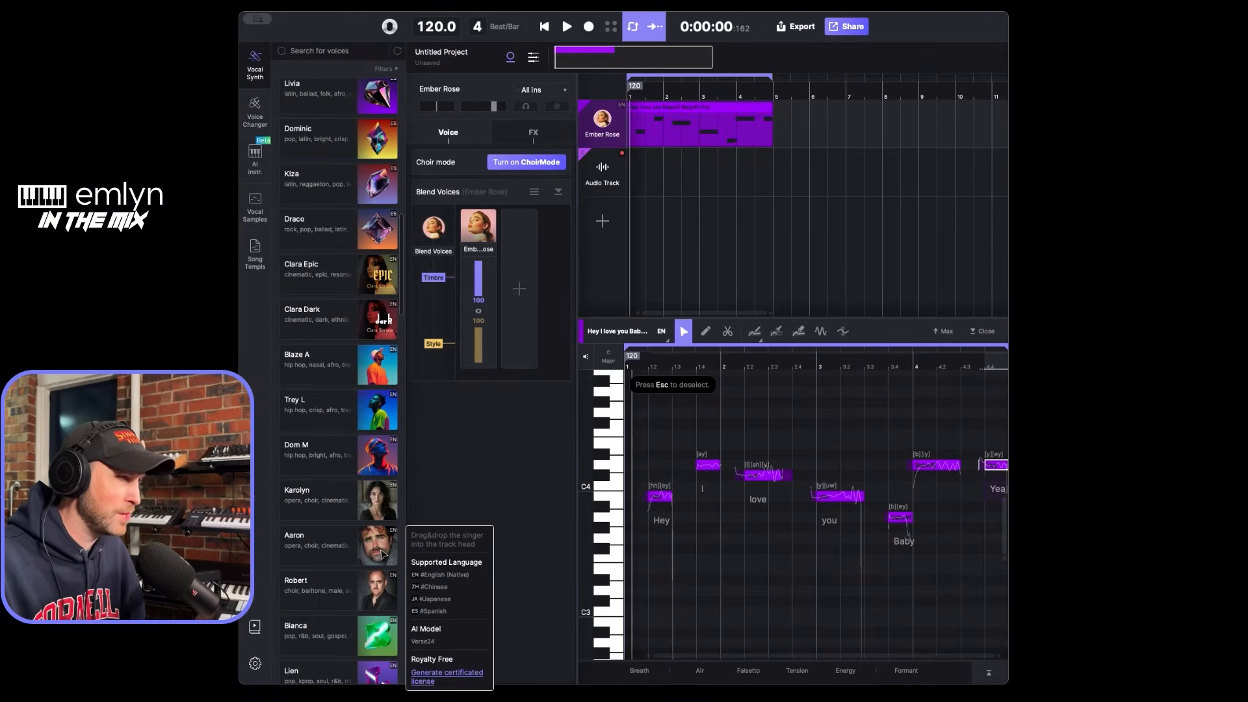
{"action": "left_click_drag", "start_coordinate": [389, 557], "coordinate": [609, 128]}
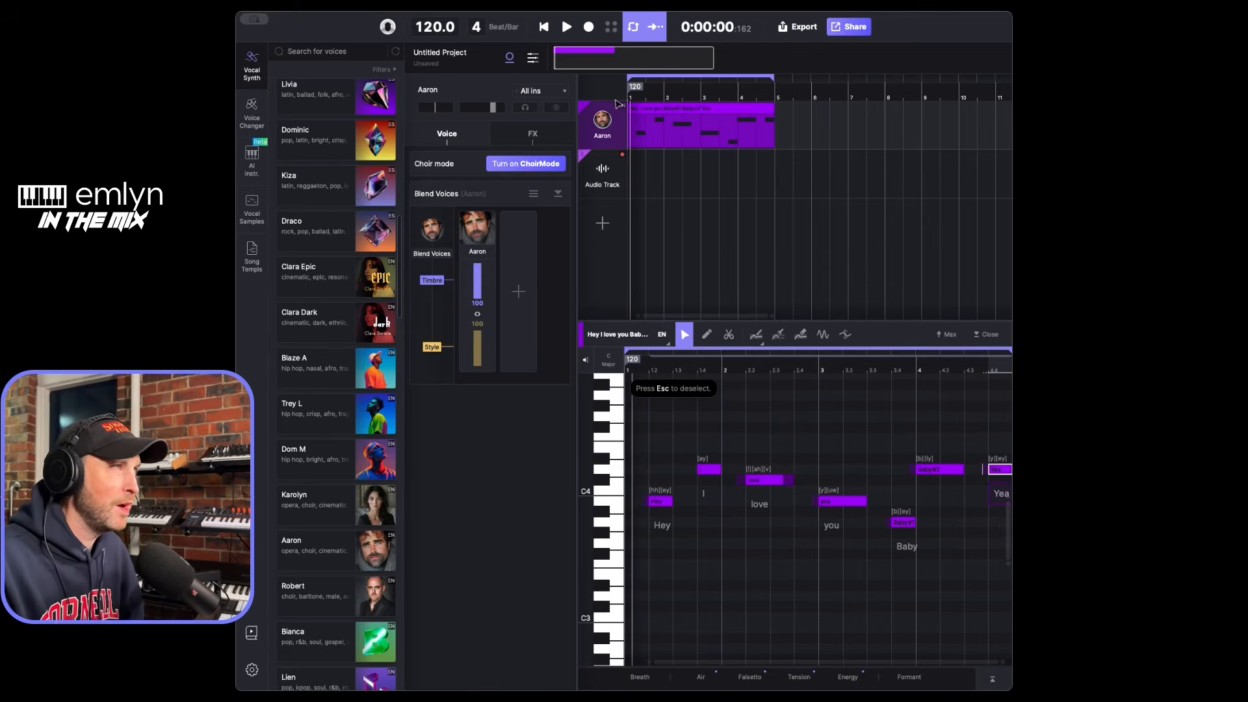
{"action": "left_click", "coordinate": [544, 28]}
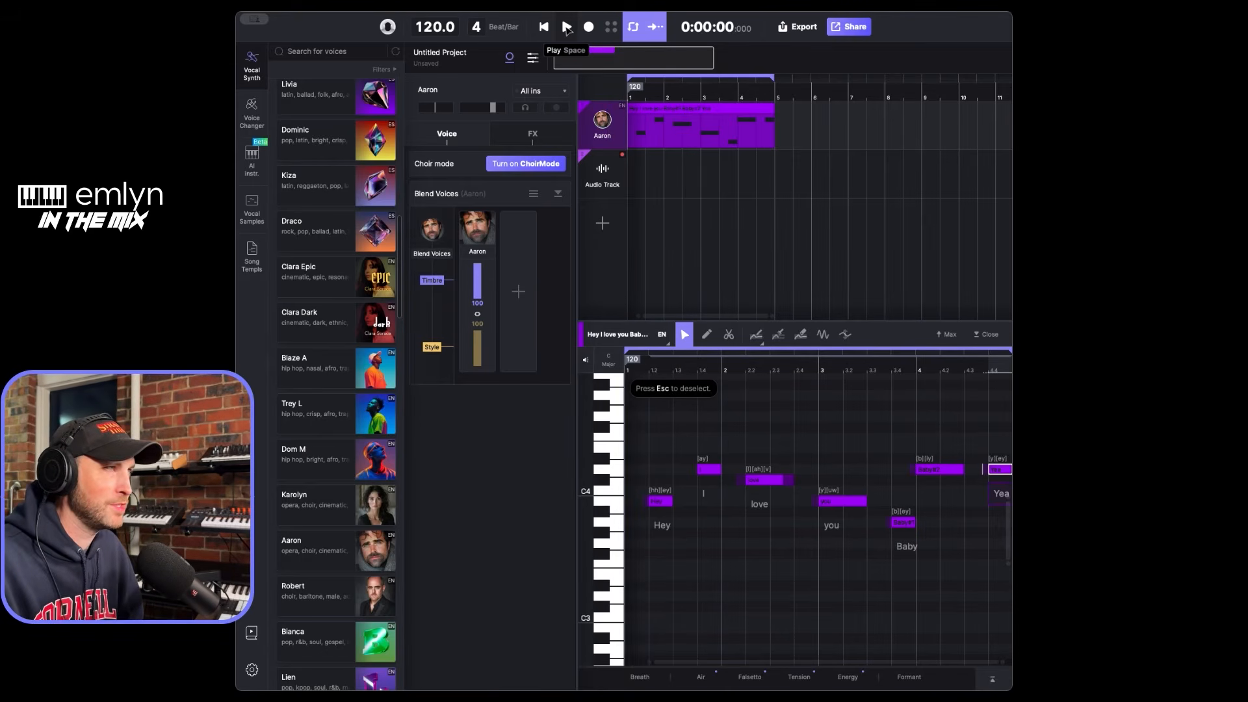
{"action": "left_click", "coordinate": [567, 29]}
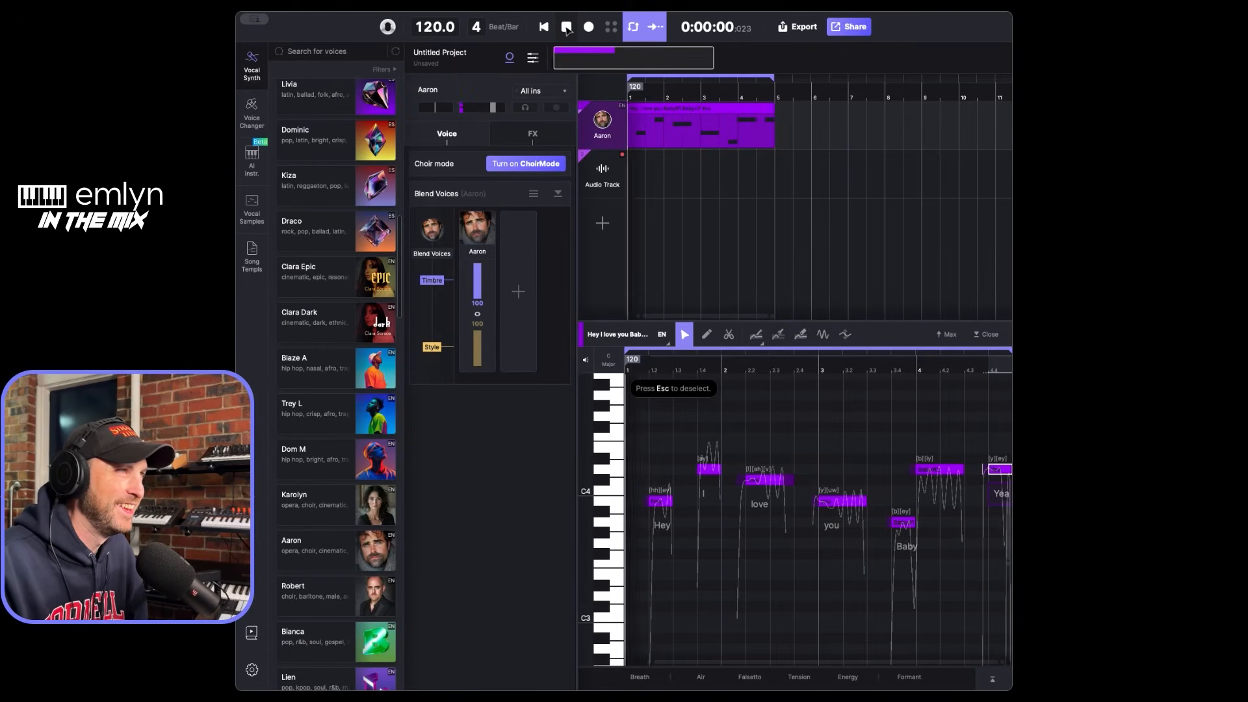
{"action": "left_click", "coordinate": [567, 27]}
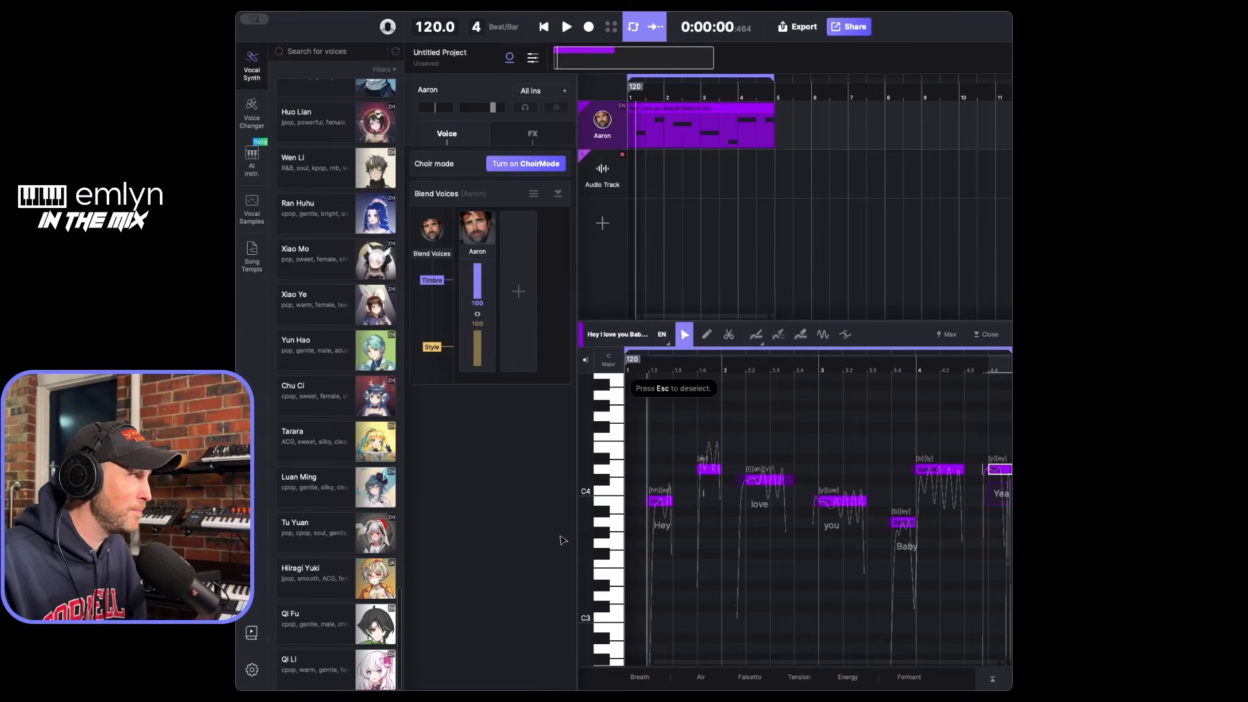
- Add a new track with the AI instrument Violin - Gabriele Boschi below the audio track
{"action": "mouse_move", "coordinate": [377, 530]}
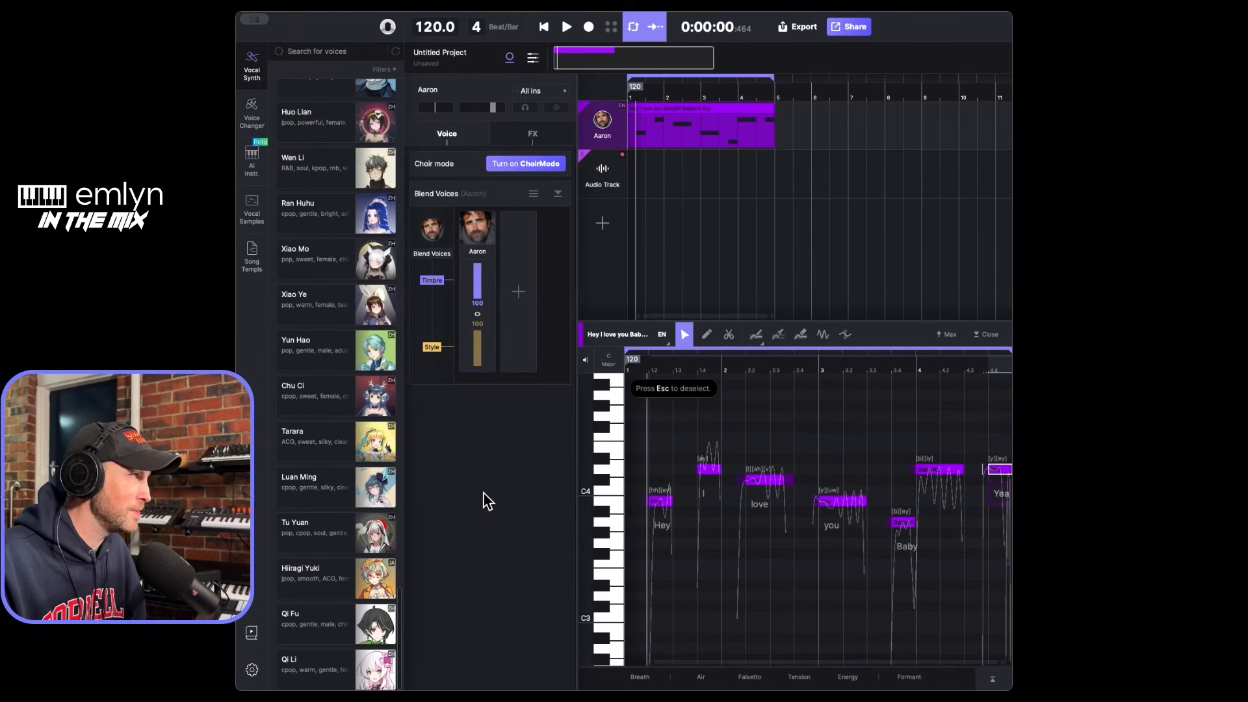
{"action": "scroll", "coordinate": [351, 403], "scroll_direction": "down", "scroll_amount": 5}
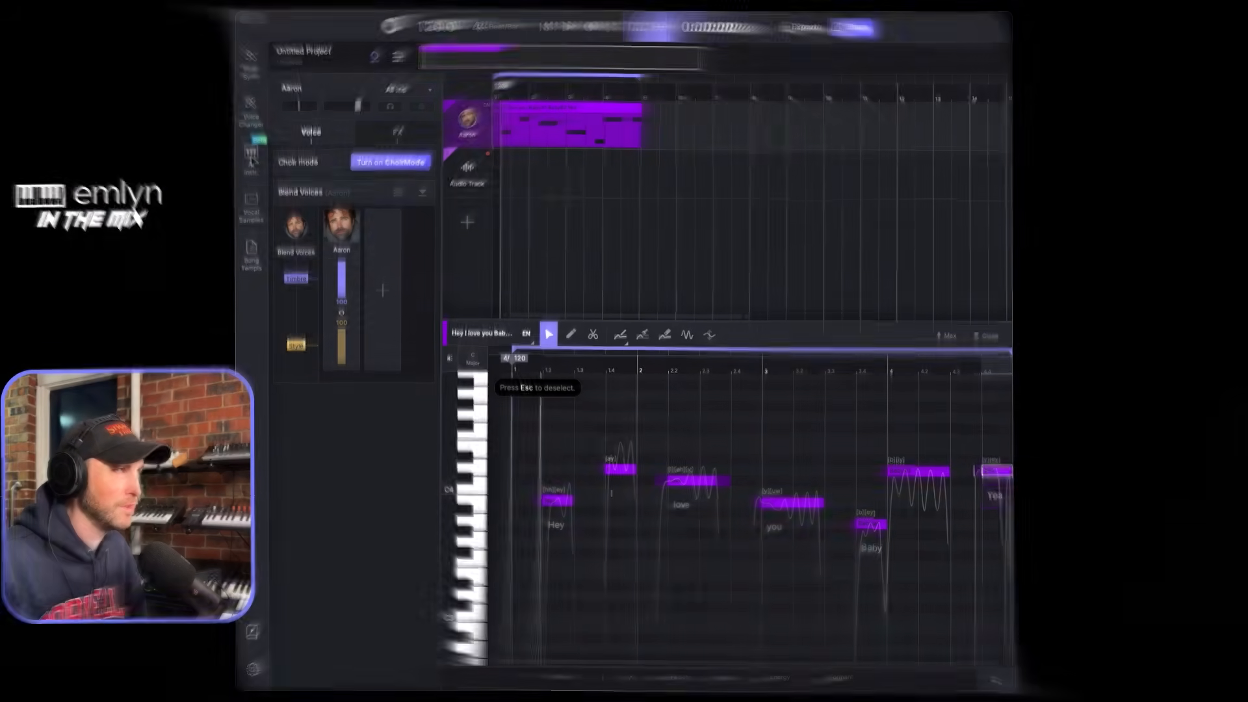
{"action": "left_click", "coordinate": [251, 156]}
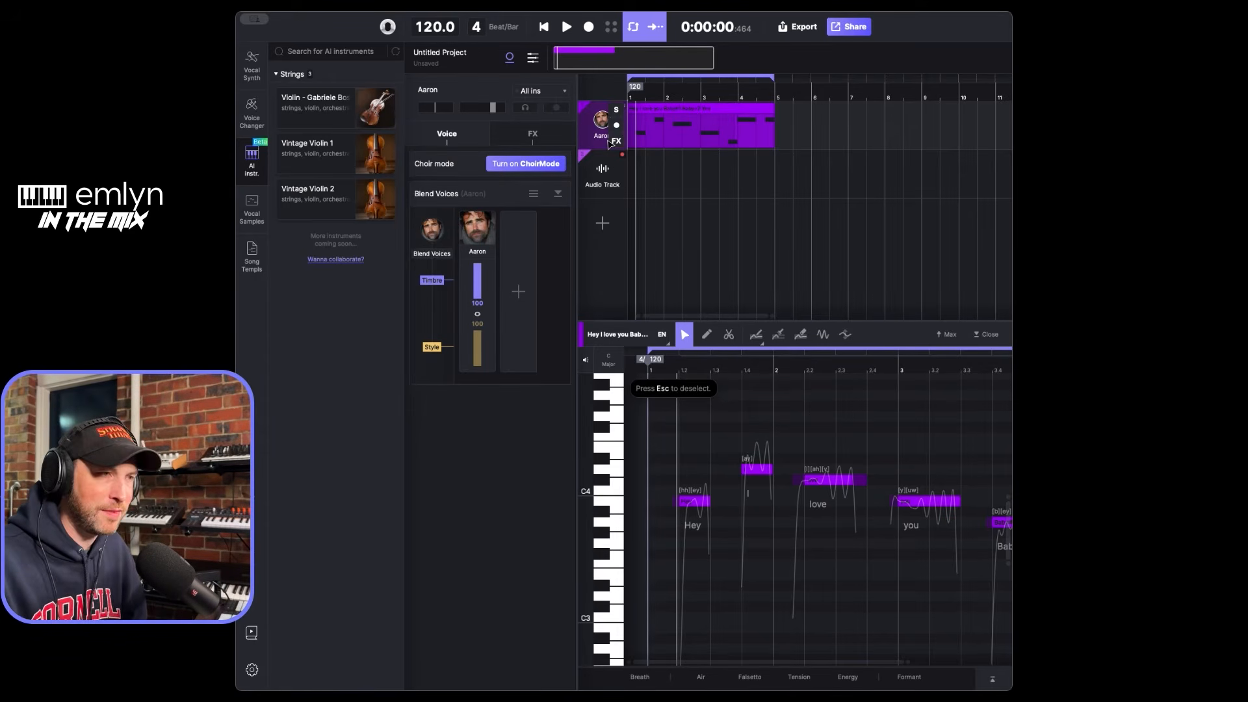
{"action": "mouse_move", "coordinate": [344, 131]}
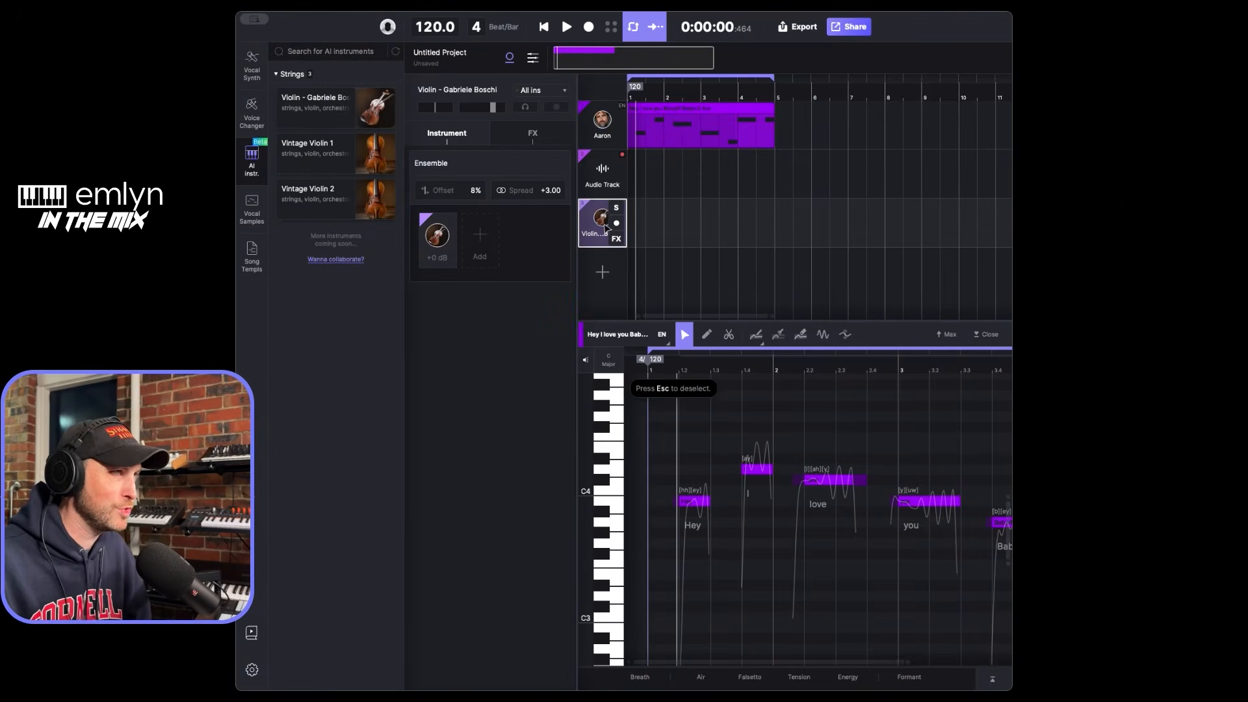
- Copy the vocal clip onto the violin track, starting at bar 1
{"action": "left_click", "coordinate": [674, 109]}
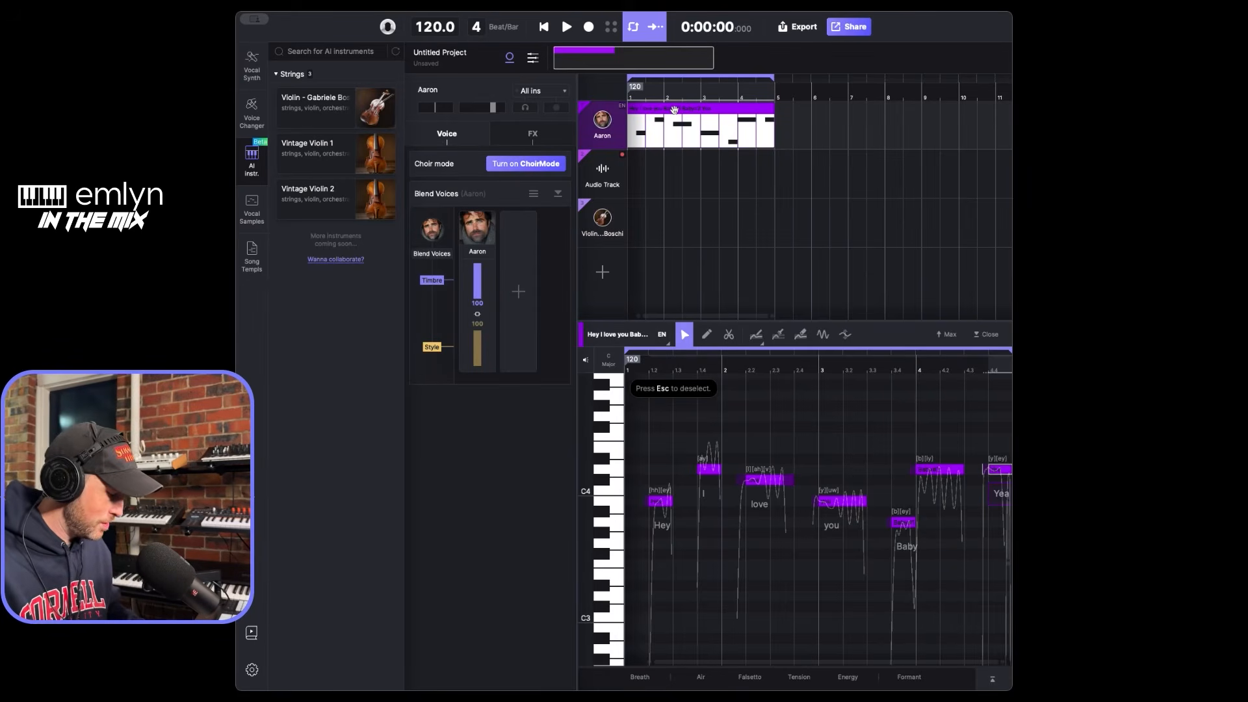
{"action": "left_click_drag", "start_coordinate": [678, 154], "coordinate": [671, 129]}
{"action": "left_click", "coordinate": [708, 165]}
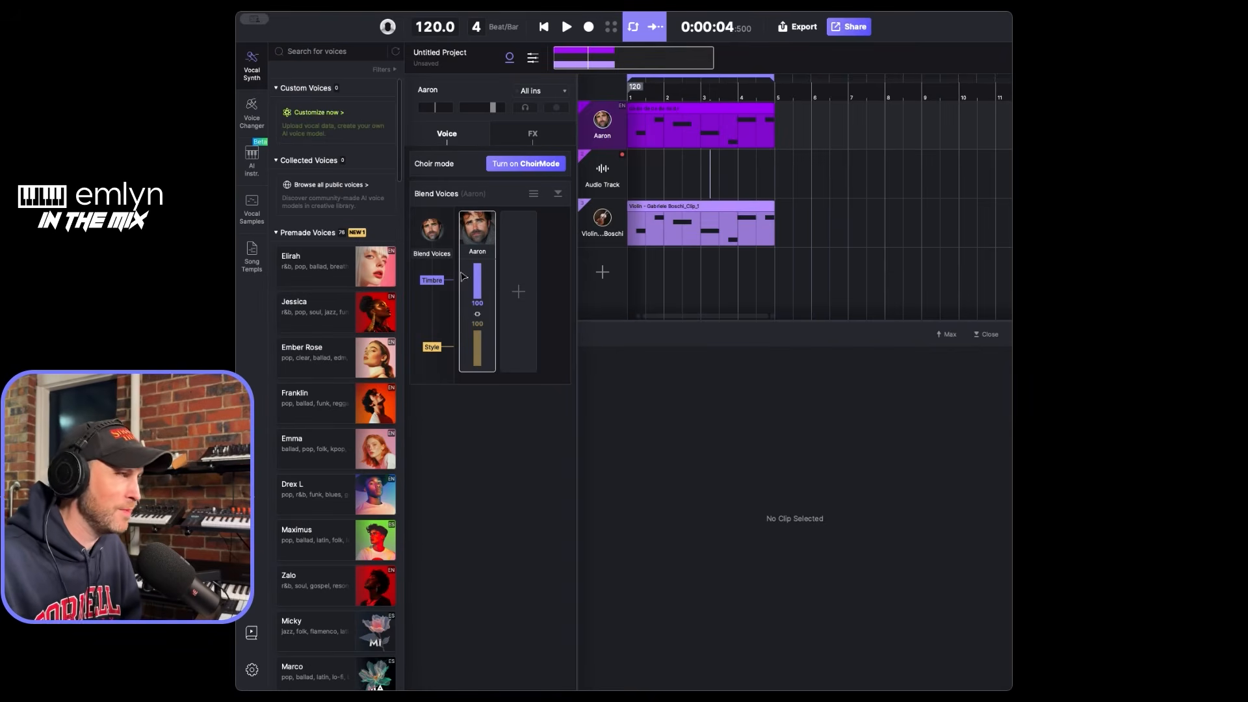
- Replace the Aaron voice on the vocal track with Ember Rose and play the vocal and violin clips together from the start
{"action": "mouse_move", "coordinate": [359, 362]}
{"action": "left_click_drag", "start_coordinate": [359, 362], "coordinate": [597, 123]}
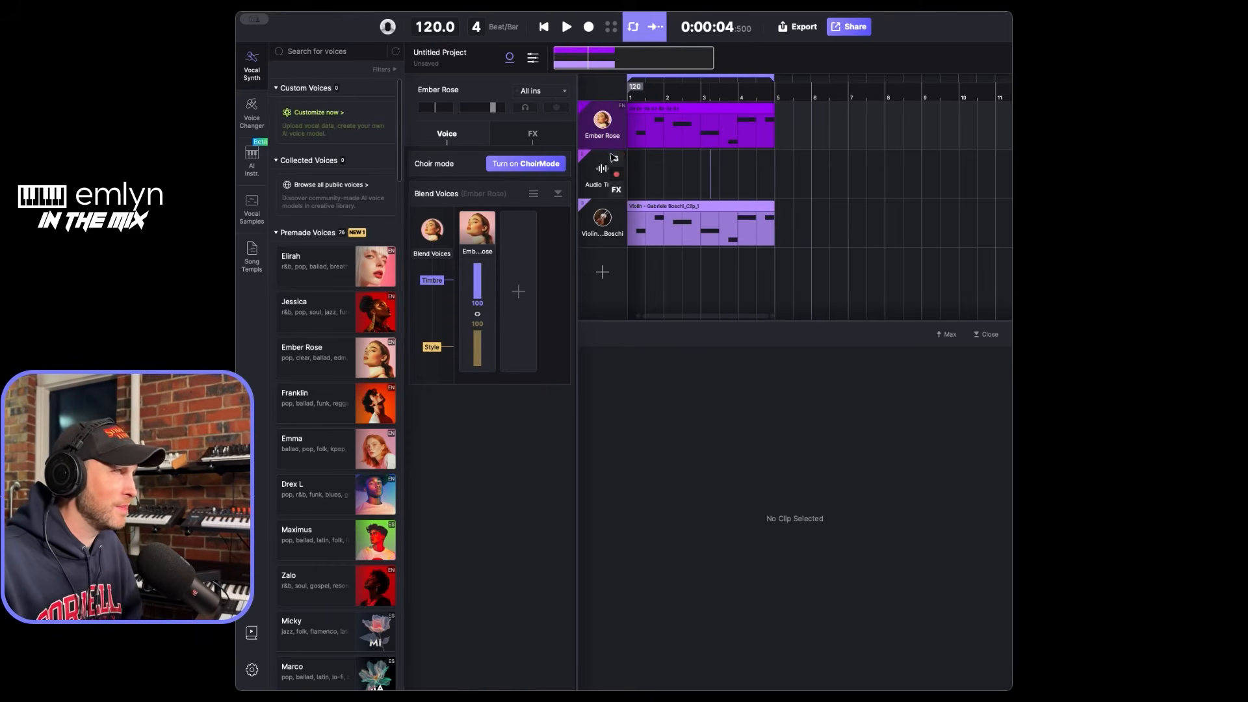
{"action": "left_click", "coordinate": [545, 26]}
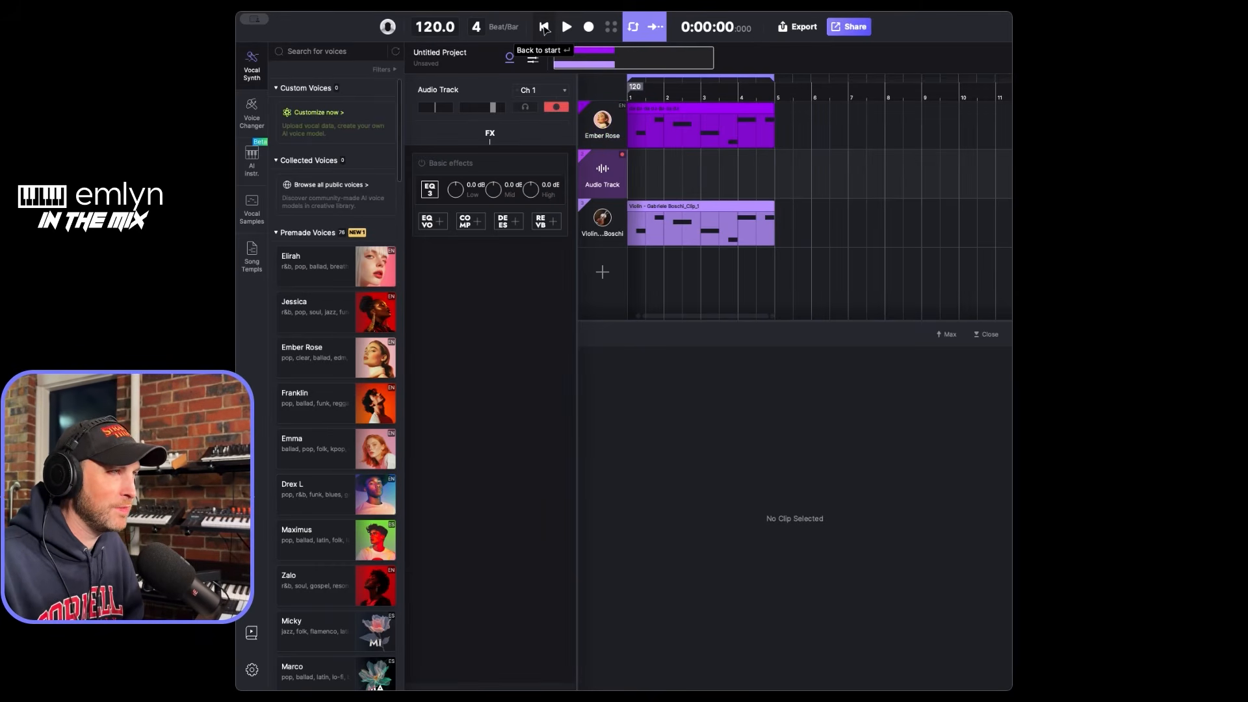
{"action": "left_click", "coordinate": [567, 27]}
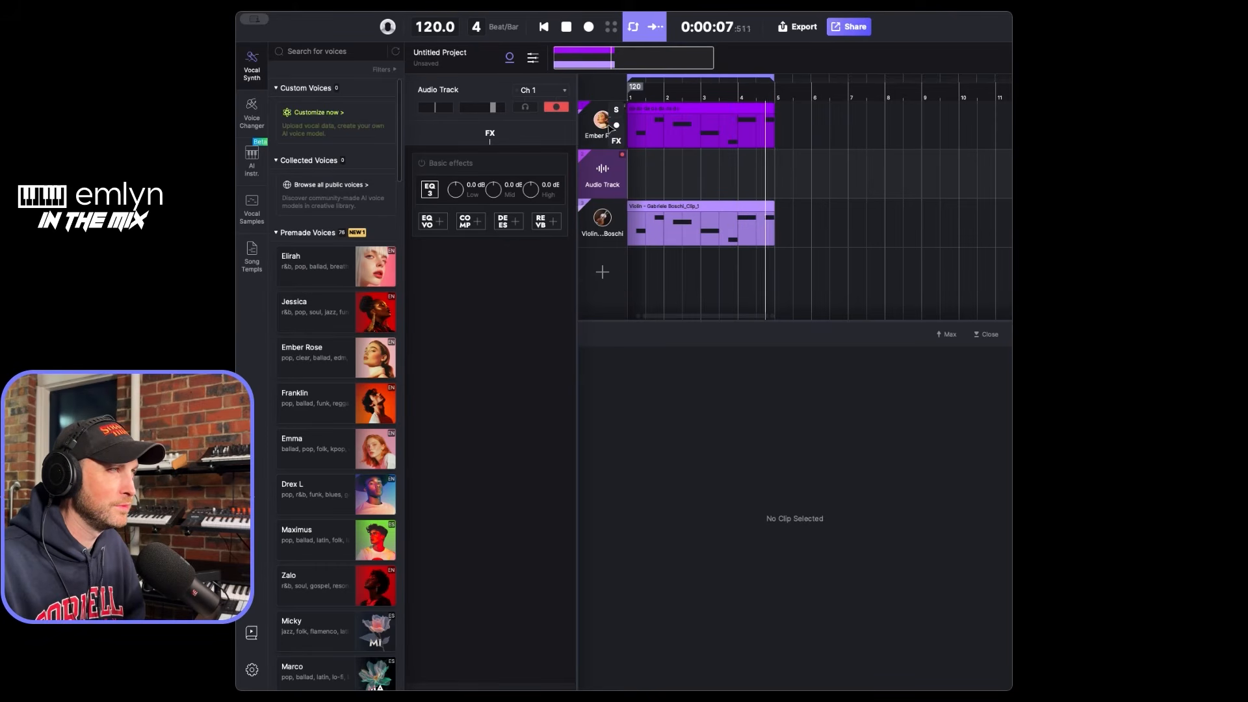
{"action": "key", "text": "space"}
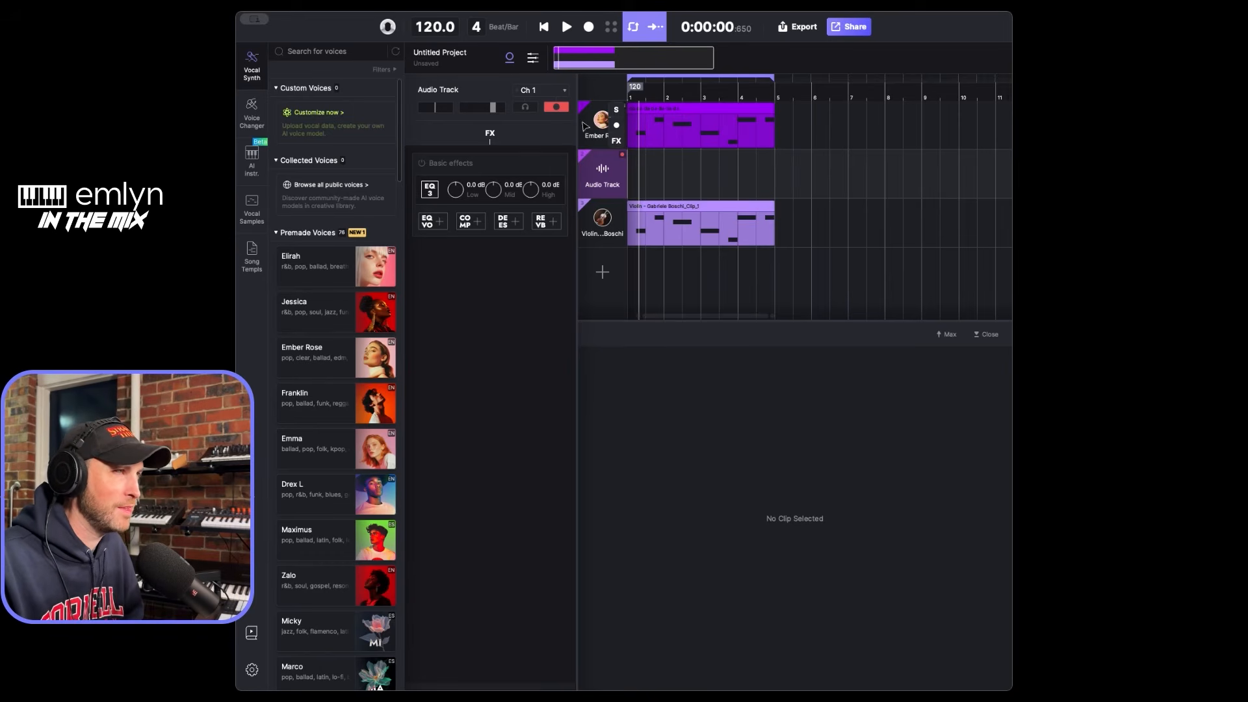
- Solo the violin track, play it on its own and stop playback
{"action": "left_click", "coordinate": [602, 122]}
{"action": "left_click", "coordinate": [566, 27]}
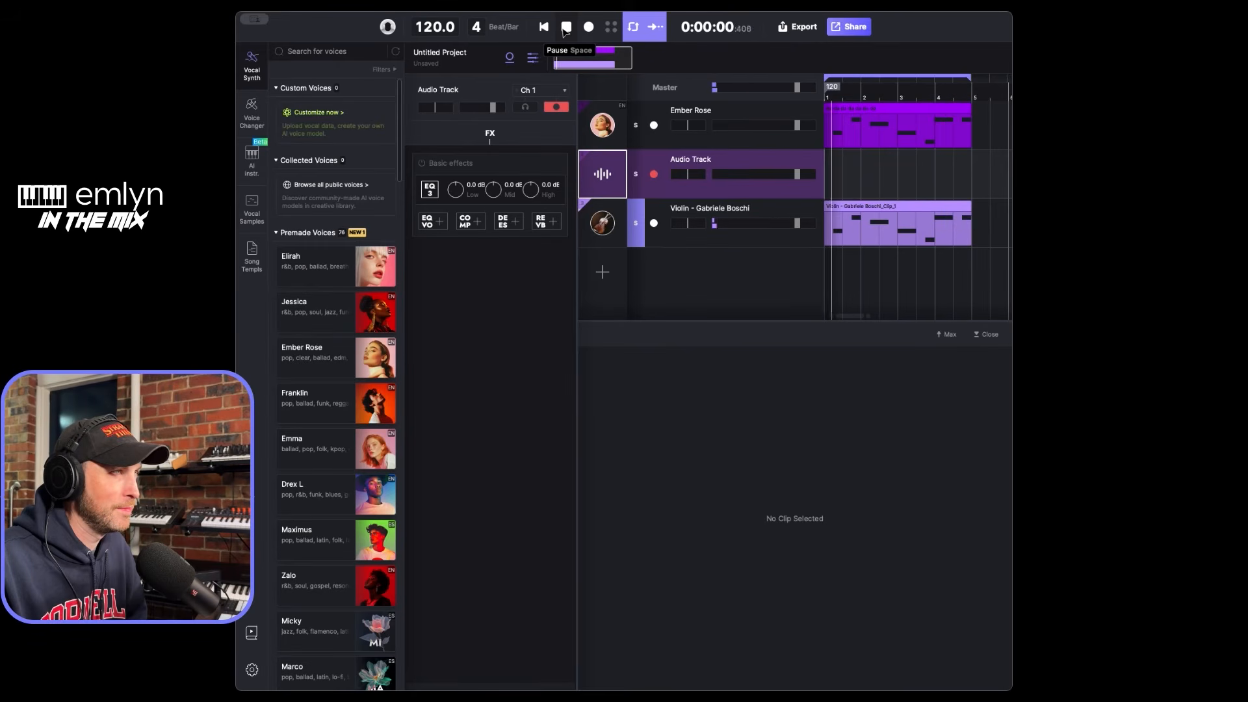
{"action": "left_click", "coordinate": [565, 29]}
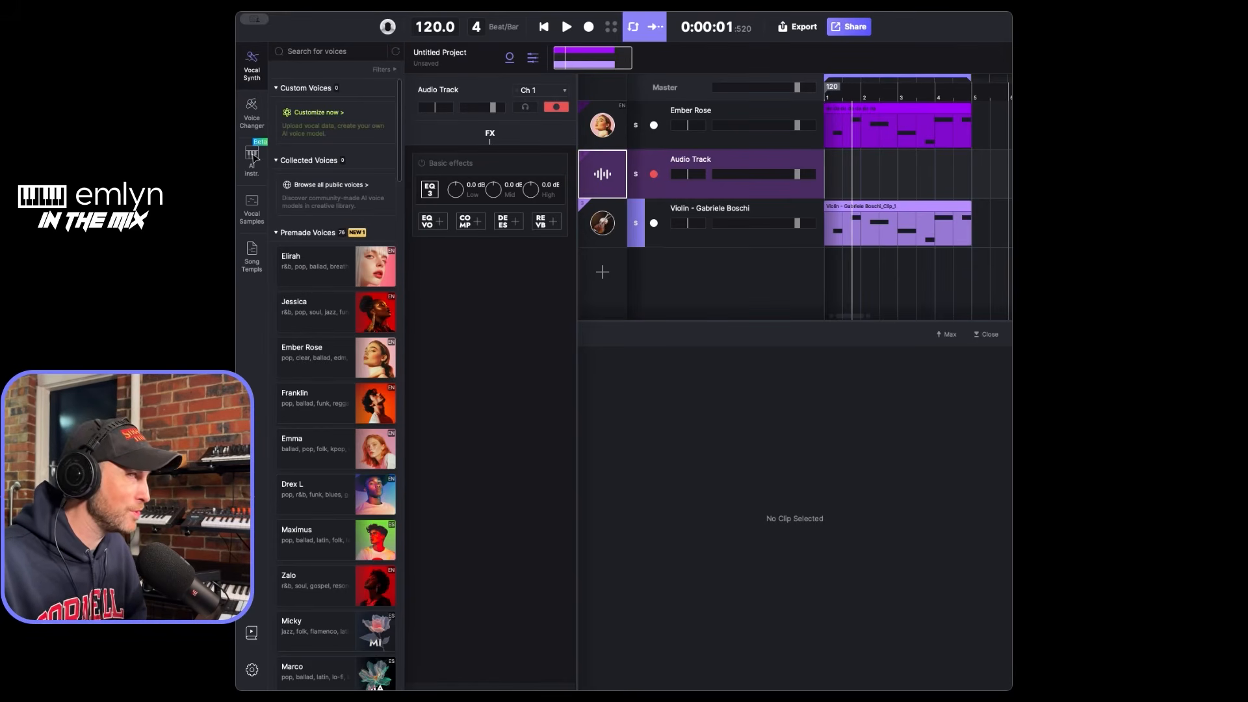
- Change the instrument on the violin track to Vintage Violin 1, play the soloed track and stop playback
{"action": "left_click", "coordinate": [252, 156]}
{"action": "mouse_move", "coordinate": [383, 159]}
{"action": "left_click_drag", "start_coordinate": [382, 159], "coordinate": [611, 232]}
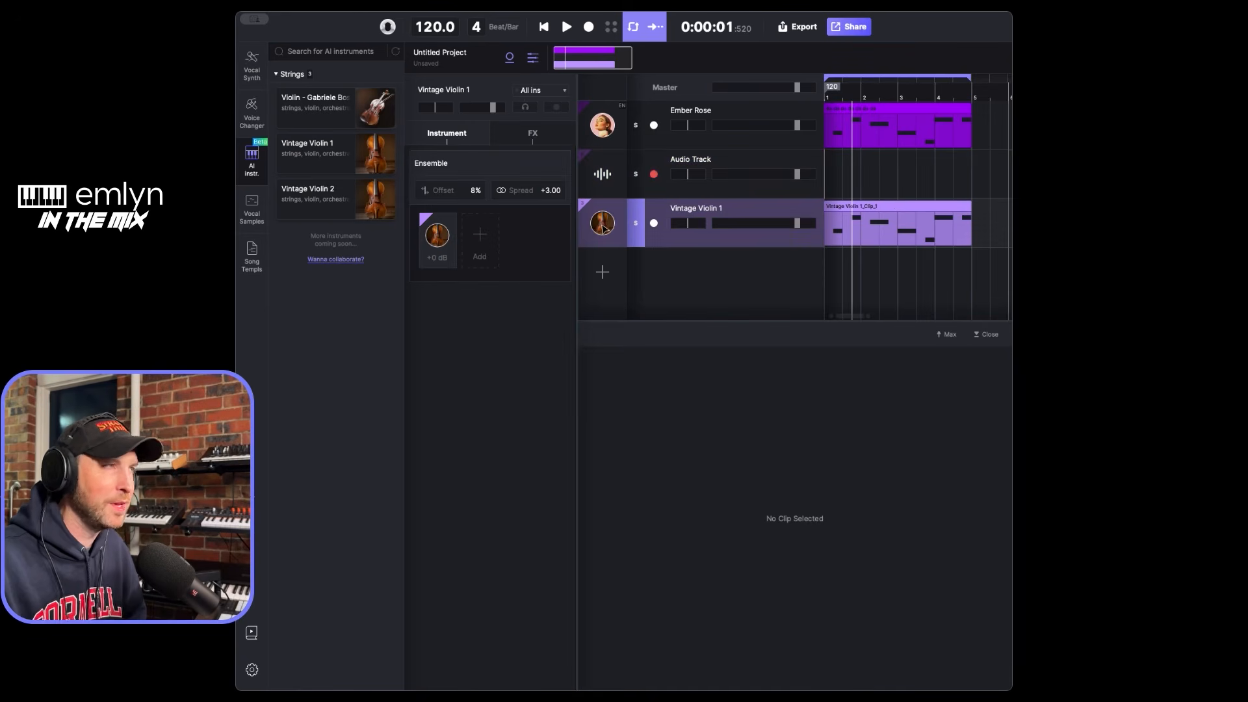
{"action": "left_click", "coordinate": [603, 173]}
{"action": "left_click", "coordinate": [567, 26]}
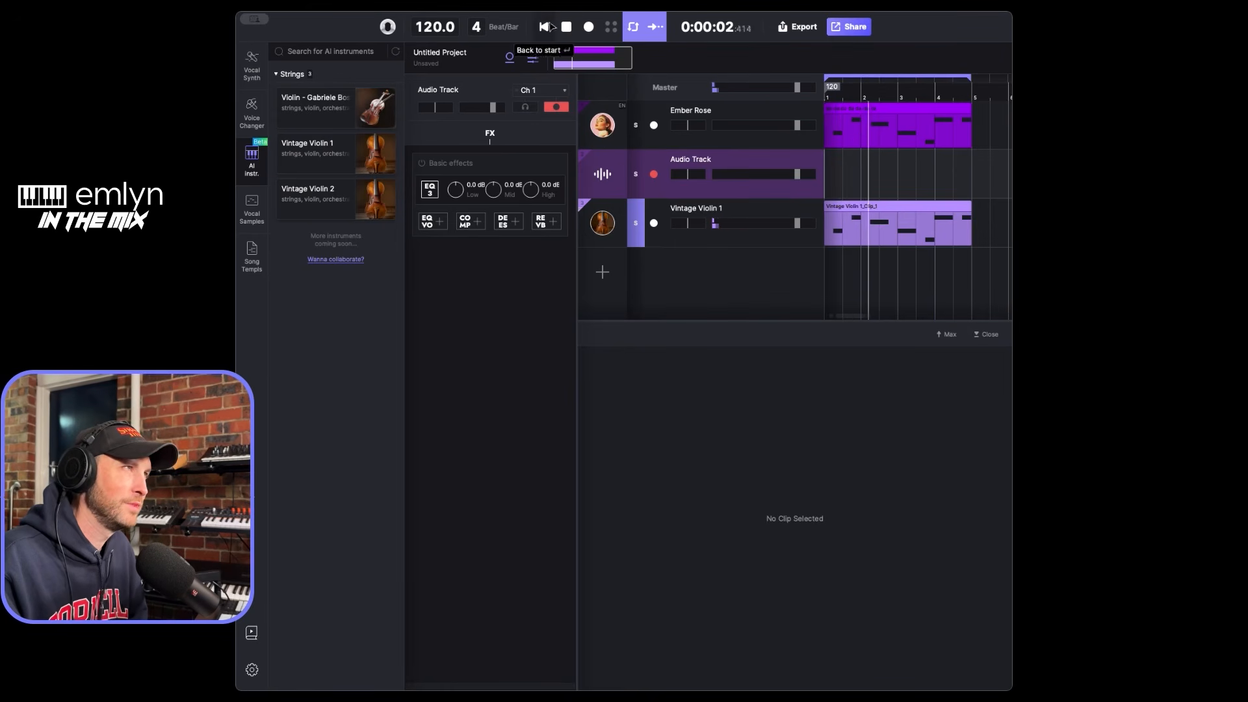
{"action": "left_click", "coordinate": [566, 27]}
- Change the instrument on the violin track to Vintage Violin 2 and play the soloed track
{"action": "mouse_move", "coordinate": [387, 204]}
{"action": "left_click_drag", "start_coordinate": [388, 203], "coordinate": [596, 225]}
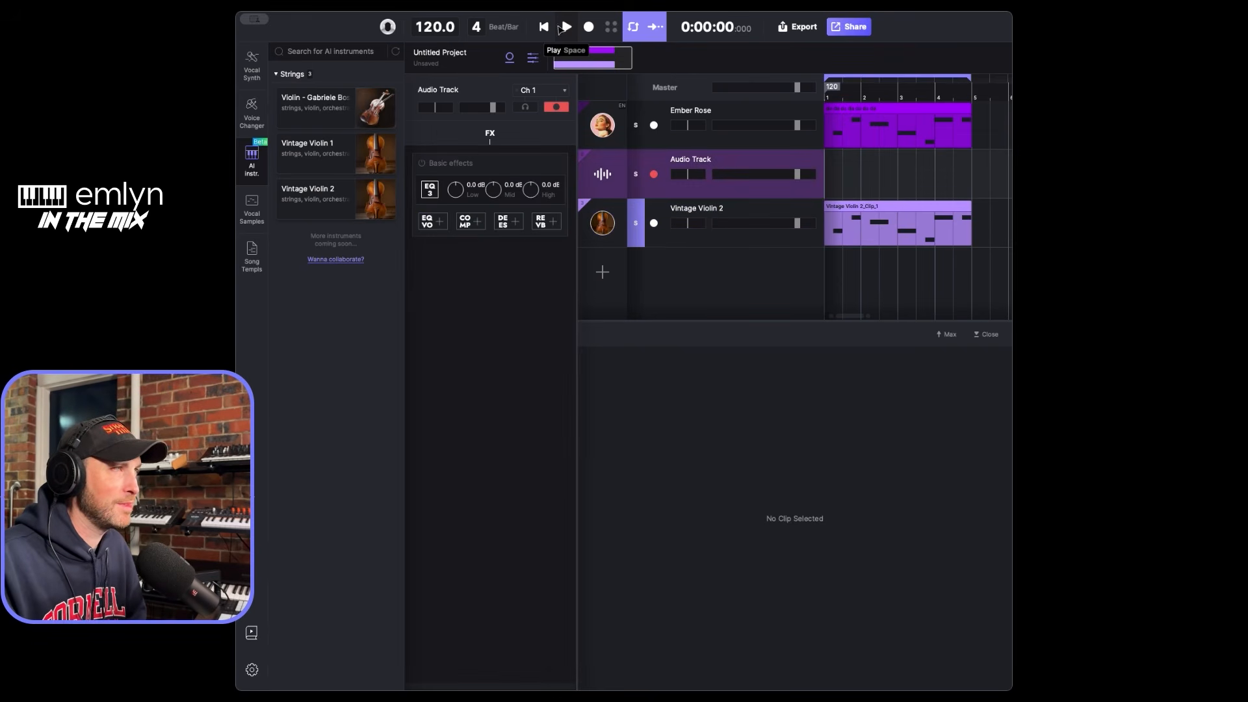
{"action": "left_click", "coordinate": [563, 27]}
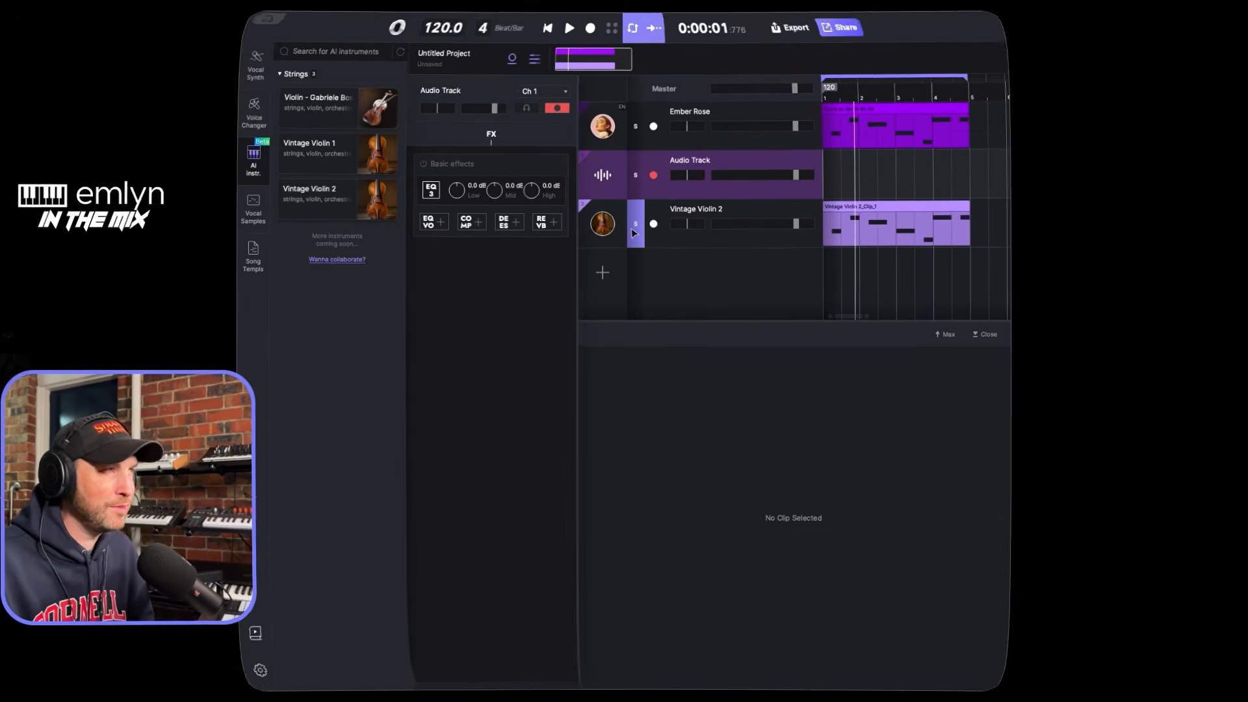
{"action": "scroll", "coordinate": [910, 179], "scroll_direction": "right", "scroll_amount": 5}
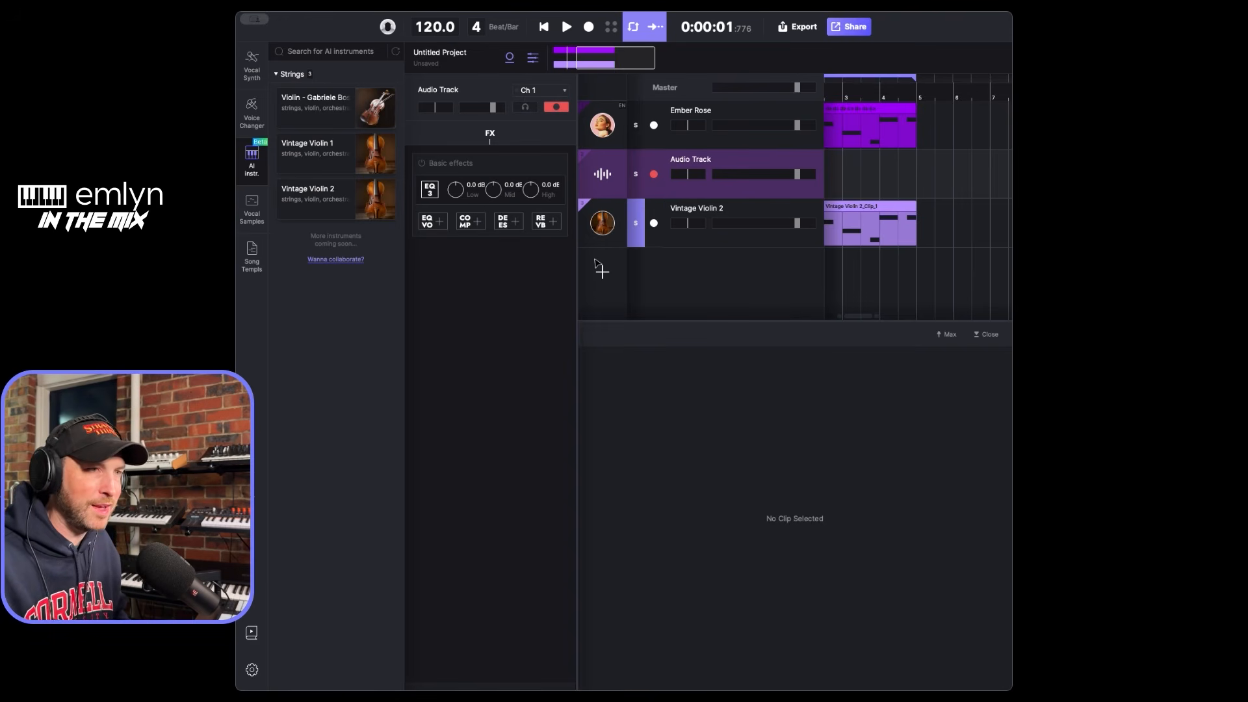
{"action": "scroll", "coordinate": [884, 172], "scroll_direction": "left", "scroll_amount": 5}
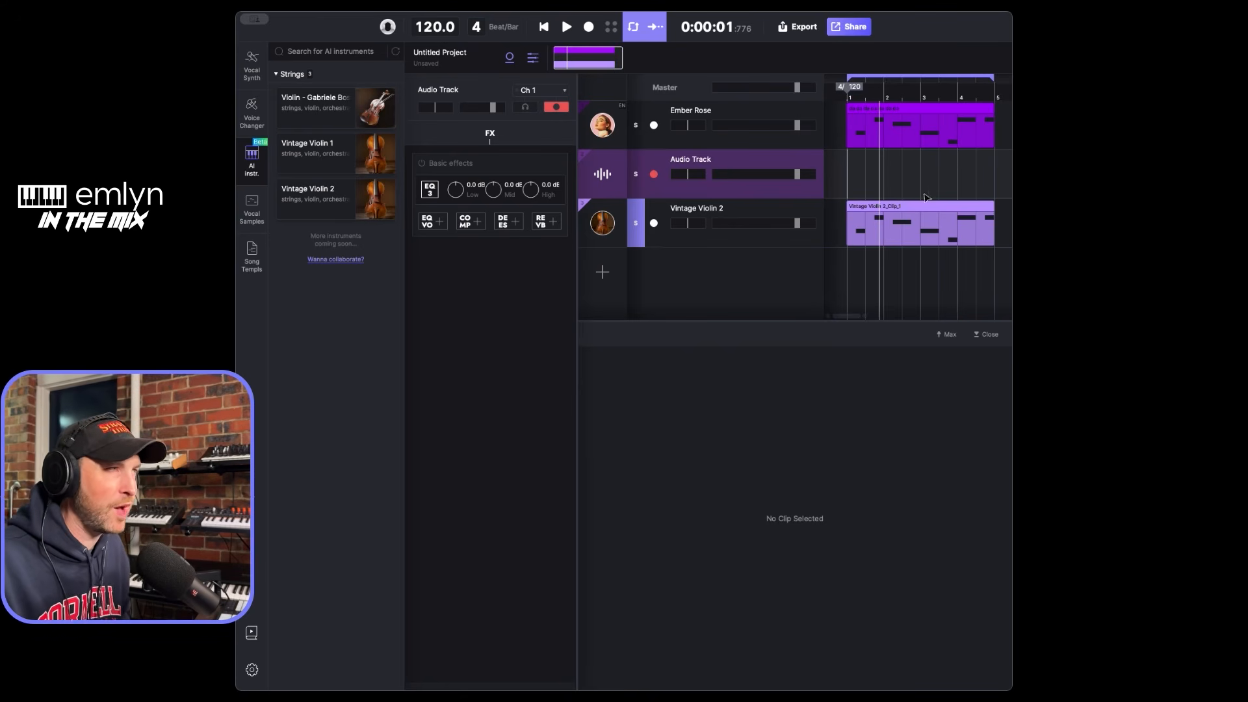
- Add a new track below the violin track and set it as a singer track with the Ember Rose voice
{"action": "left_click", "coordinate": [850, 266]}
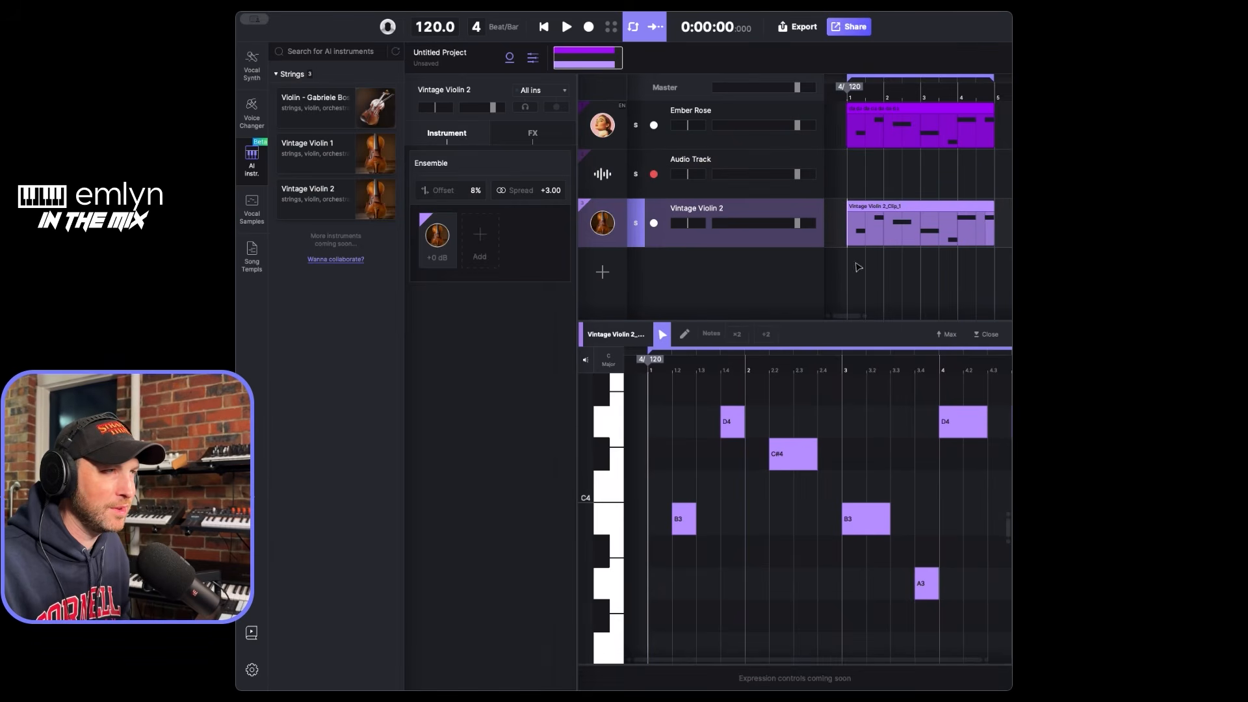
{"action": "left_click", "coordinate": [603, 272]}
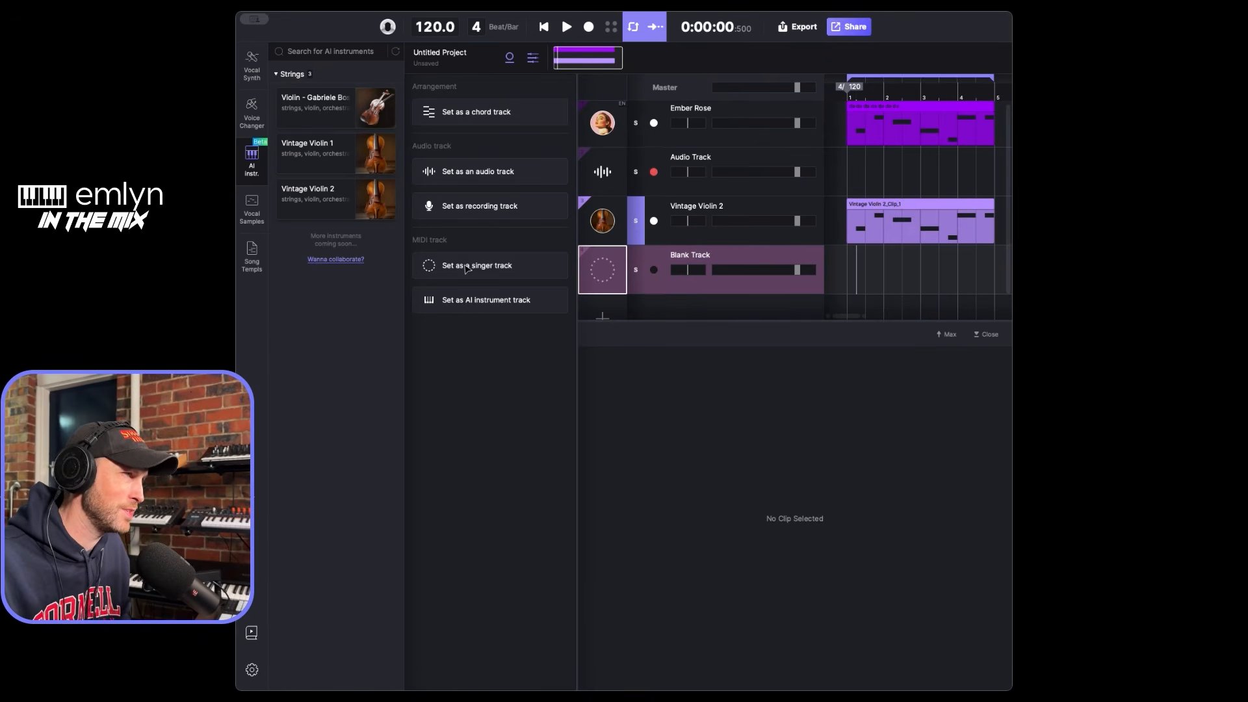
{"action": "left_click", "coordinate": [619, 277]}
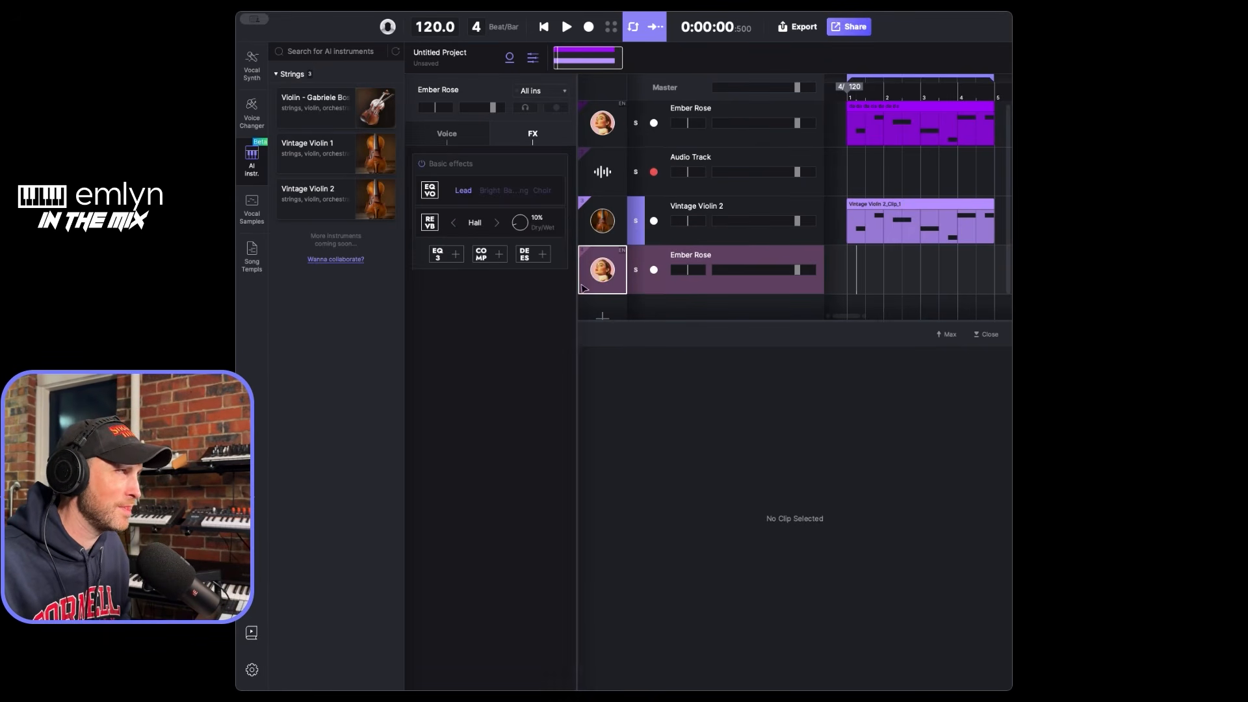